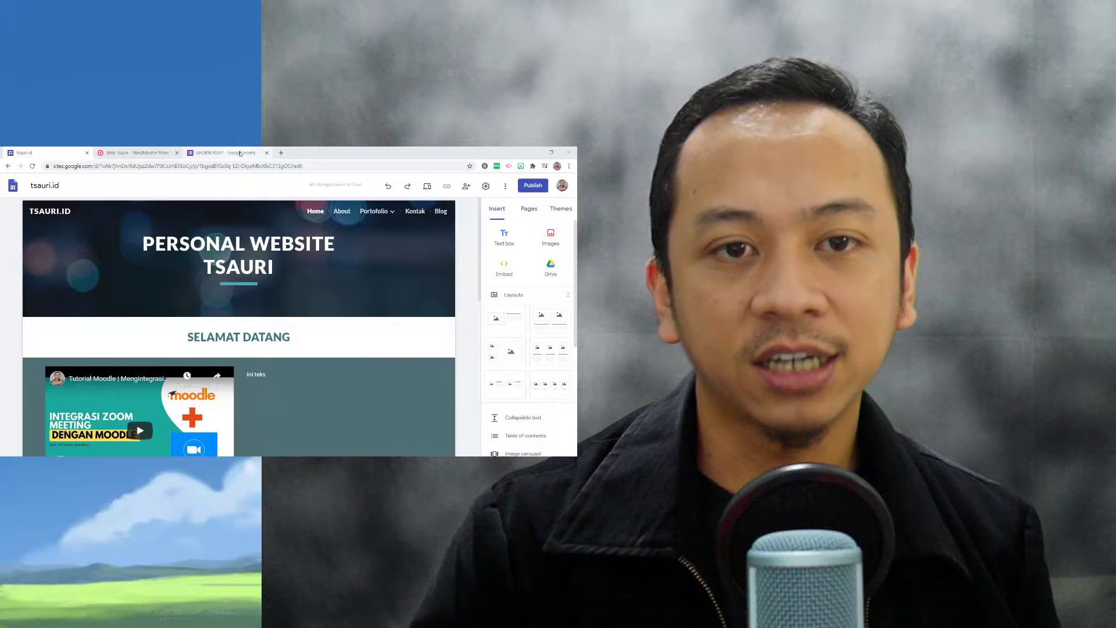
- Open the GFORM RSVP form and review its questions from the event header to the comments field
left_click(240, 154)
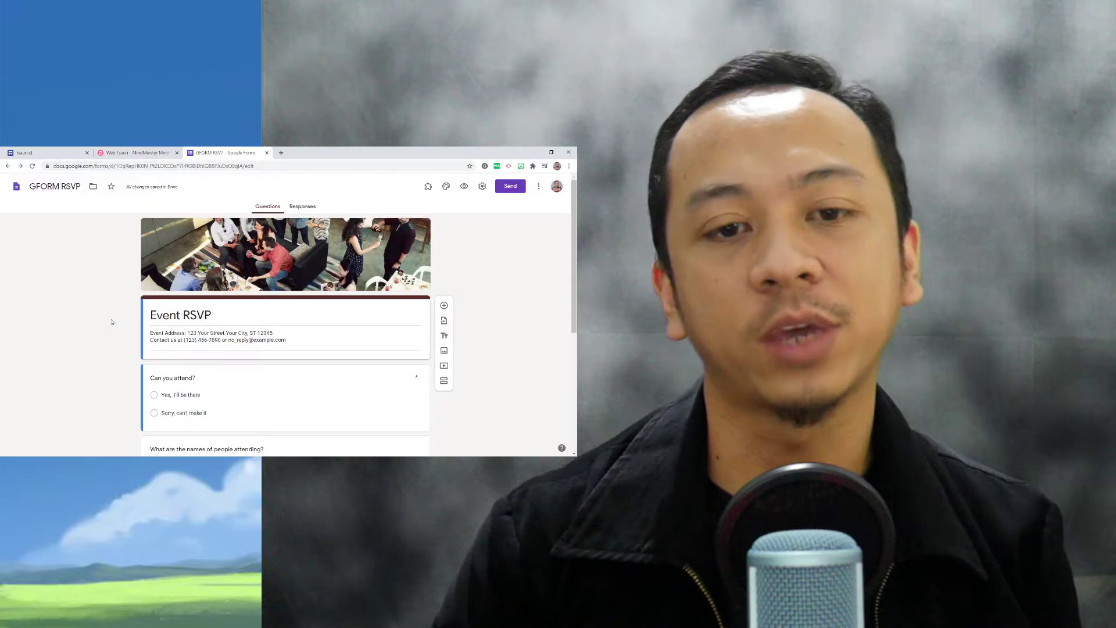
scroll(131, 299, "down", 7)
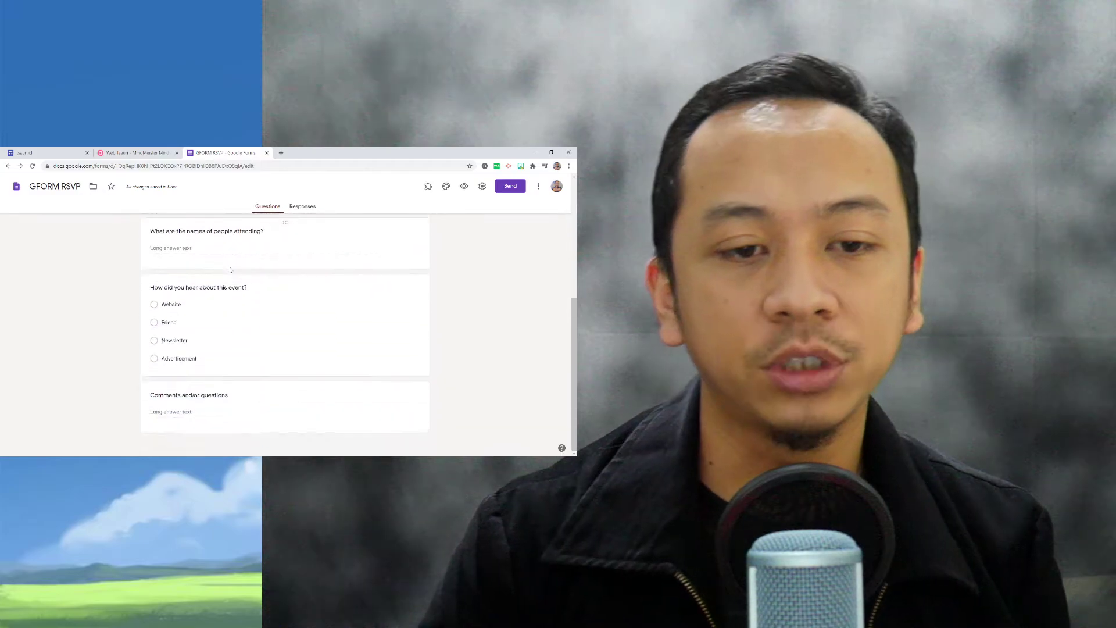
scroll(236, 292, "up", 7)
scroll(232, 293, "down", 2)
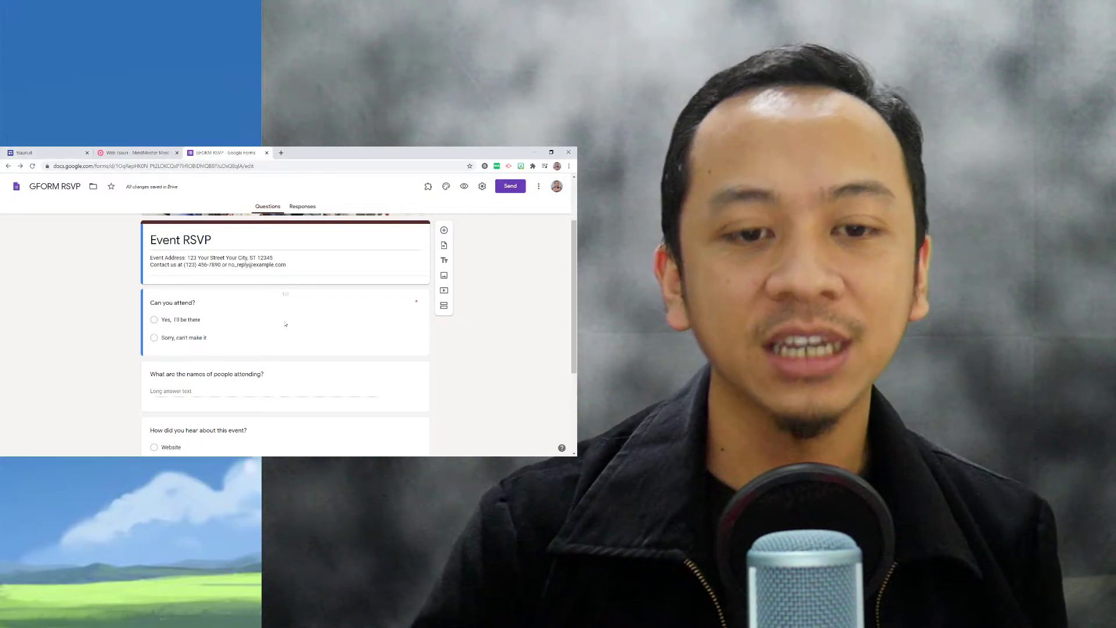
scroll(289, 335, "up", 2)
scroll(289, 332, "down", 5)
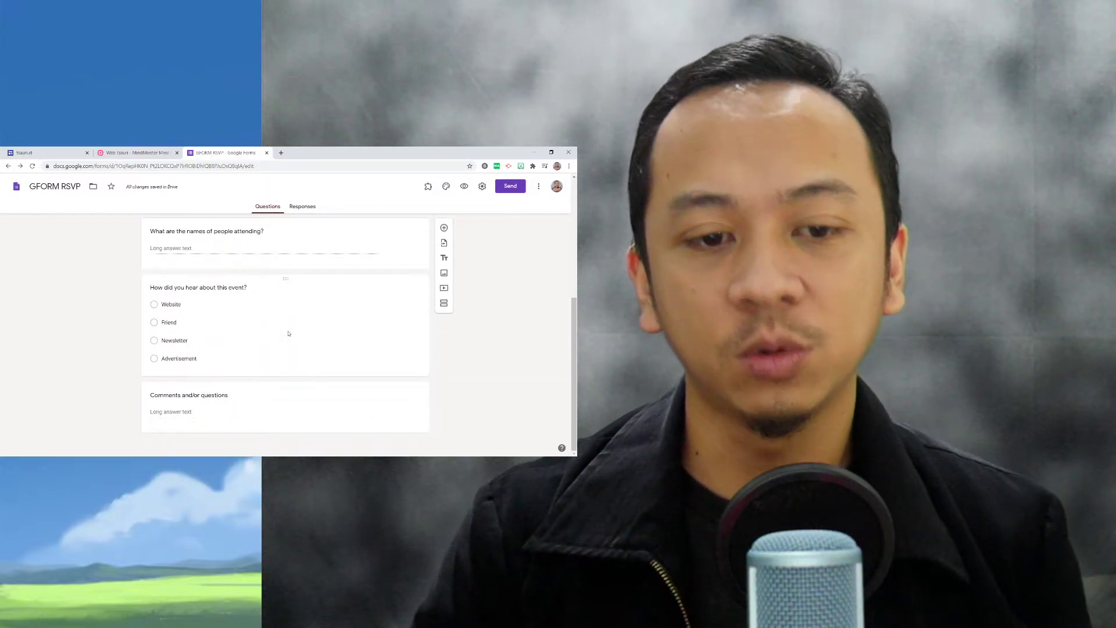
scroll(289, 332, "up", 5)
- Return to the tsauri.id site editor and open the Kontak page for editing
left_click(44, 153)
scroll(295, 309, "down", 8)
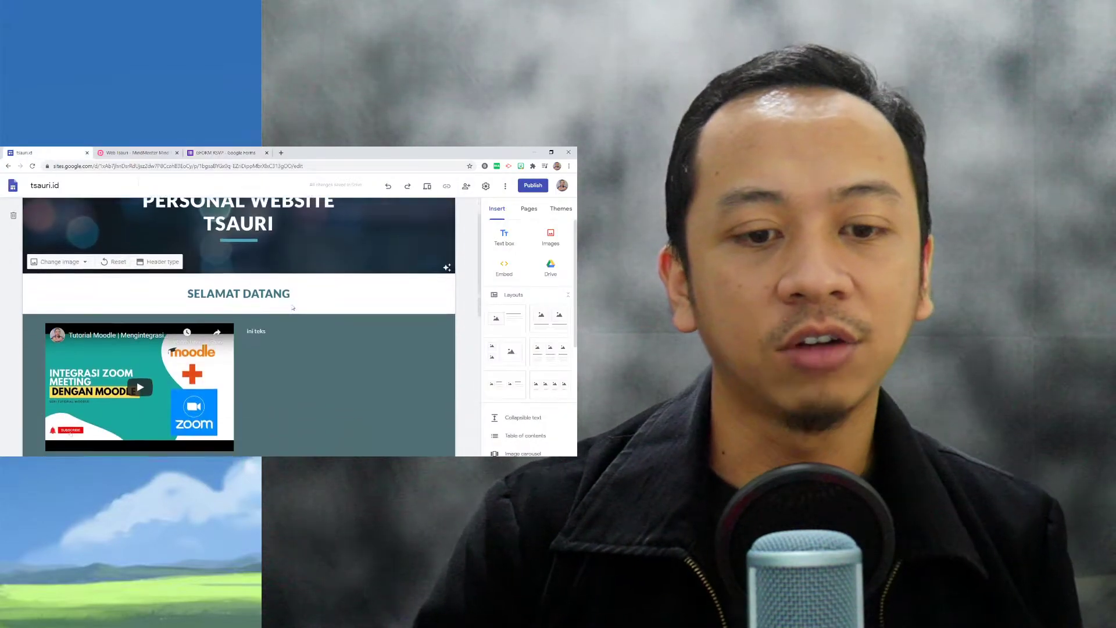
scroll(303, 340, "up", 10)
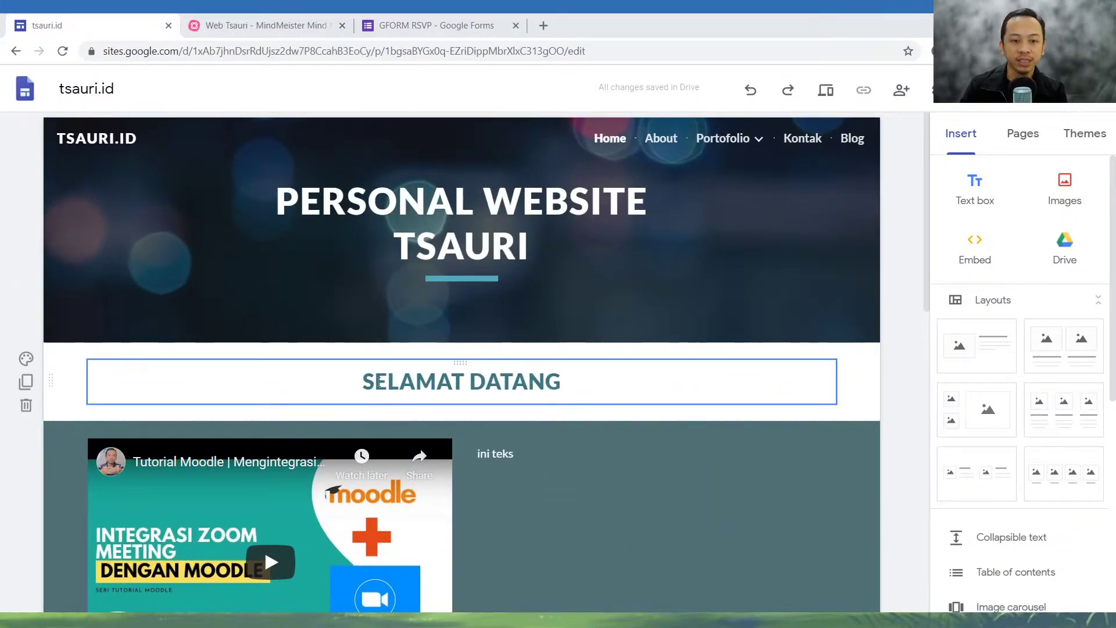
scroll(198, 336, "down", 5)
scroll(383, 381, "up", 5)
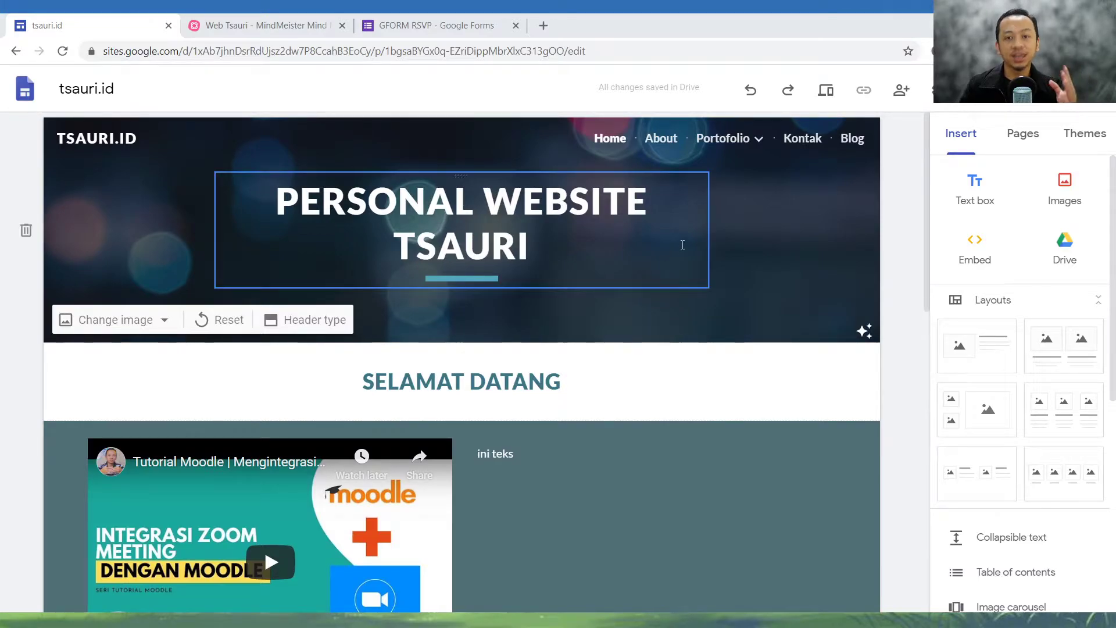
left_click(801, 141)
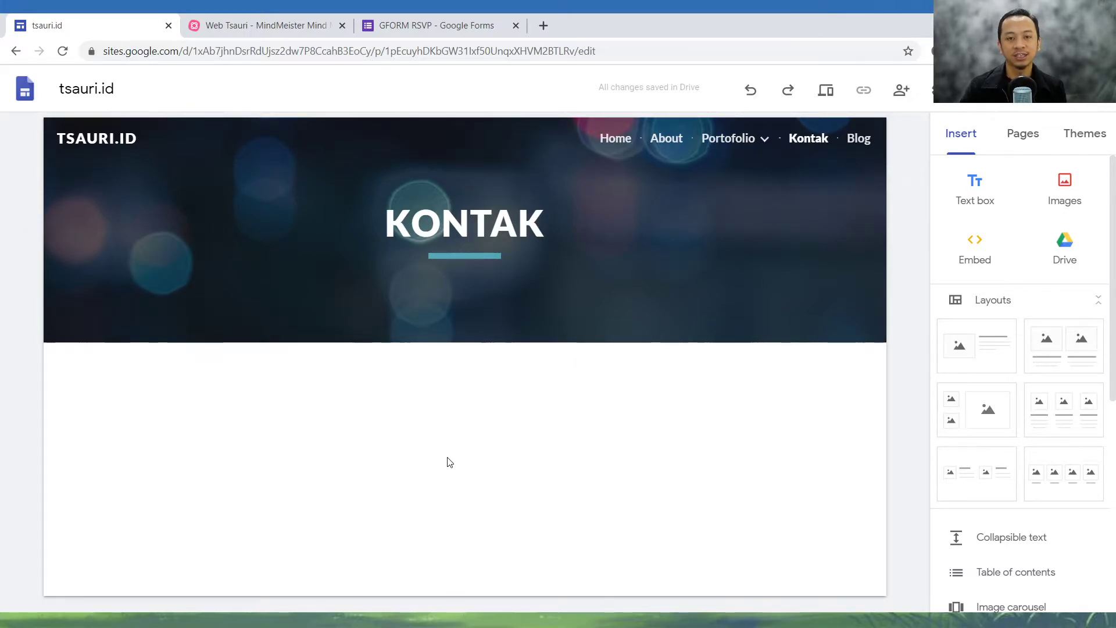
- Insert the GFORM RSVP form from the recent Google Forms into the empty area of the Kontak page
left_click(409, 29)
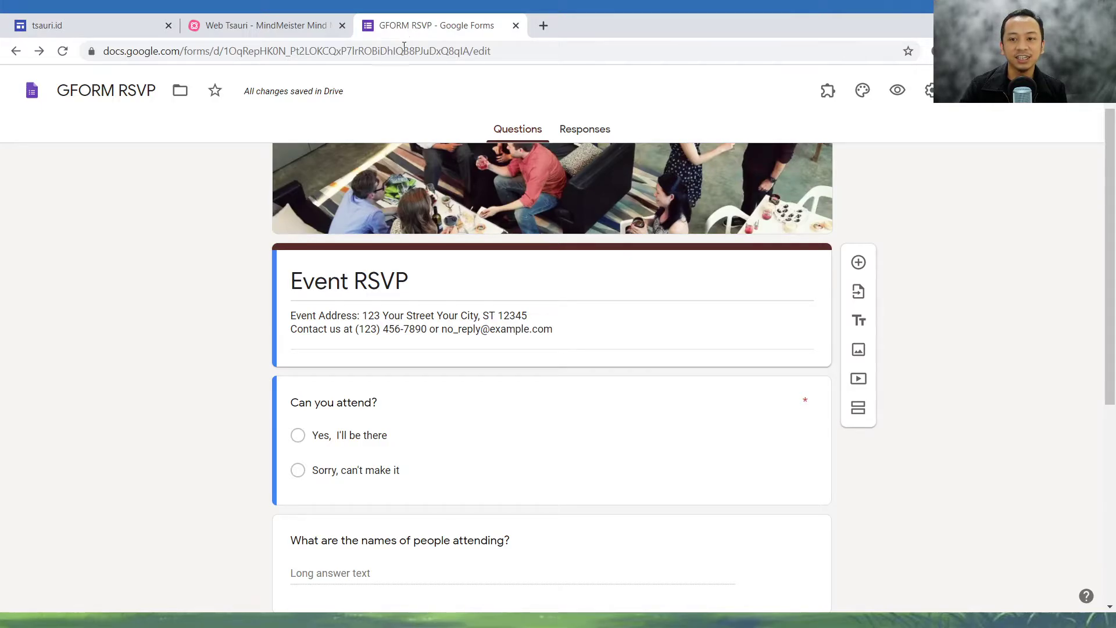
left_click(87, 25)
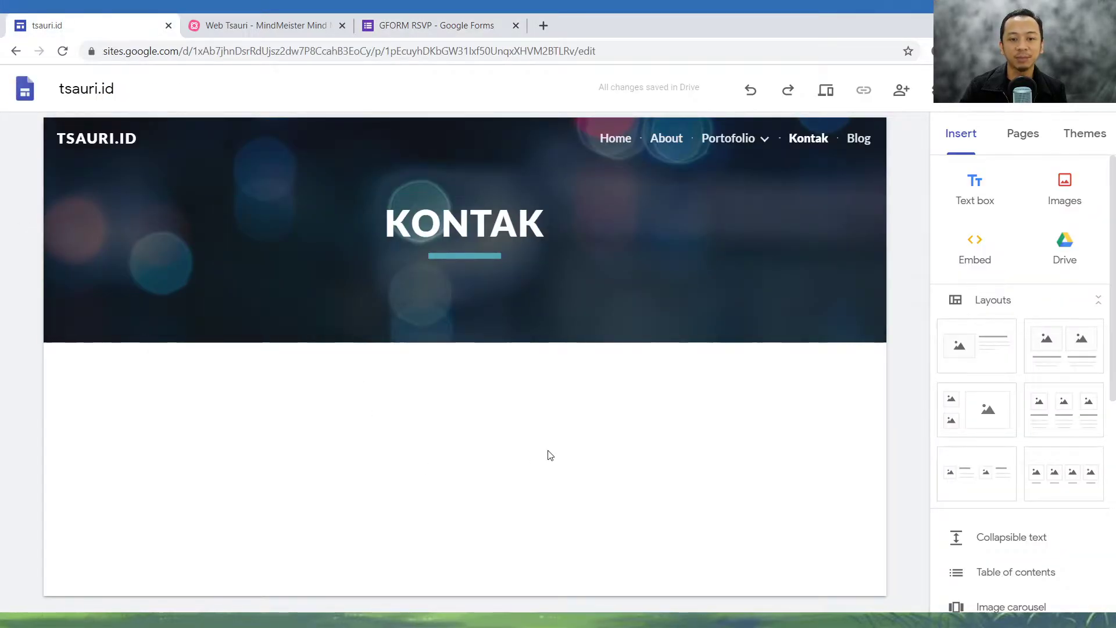
scroll(979, 267, "down", 6)
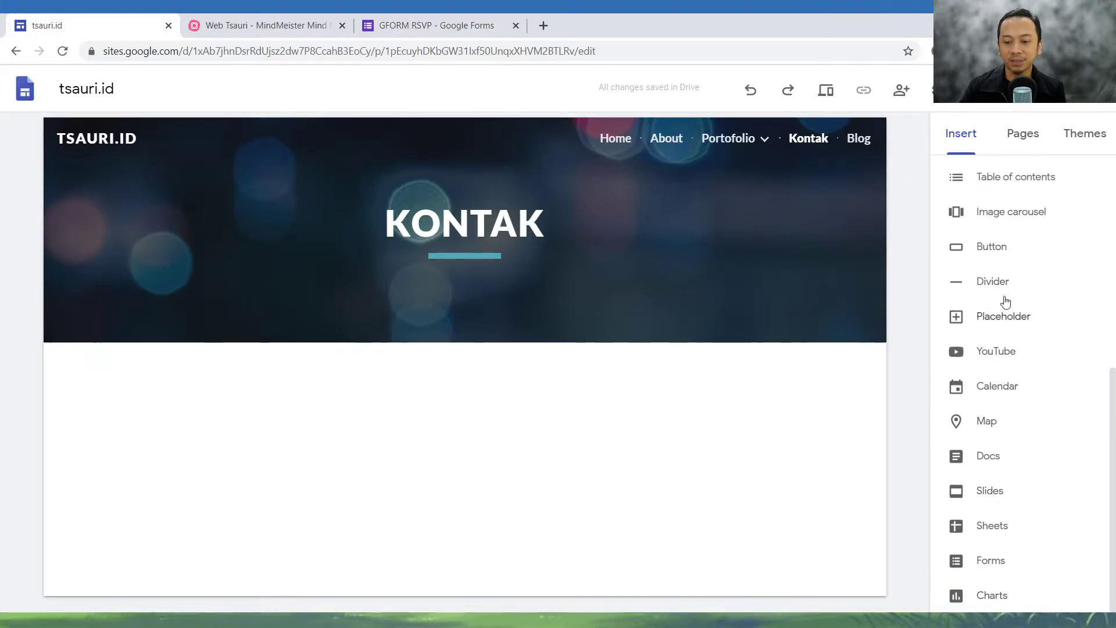
left_click(992, 561)
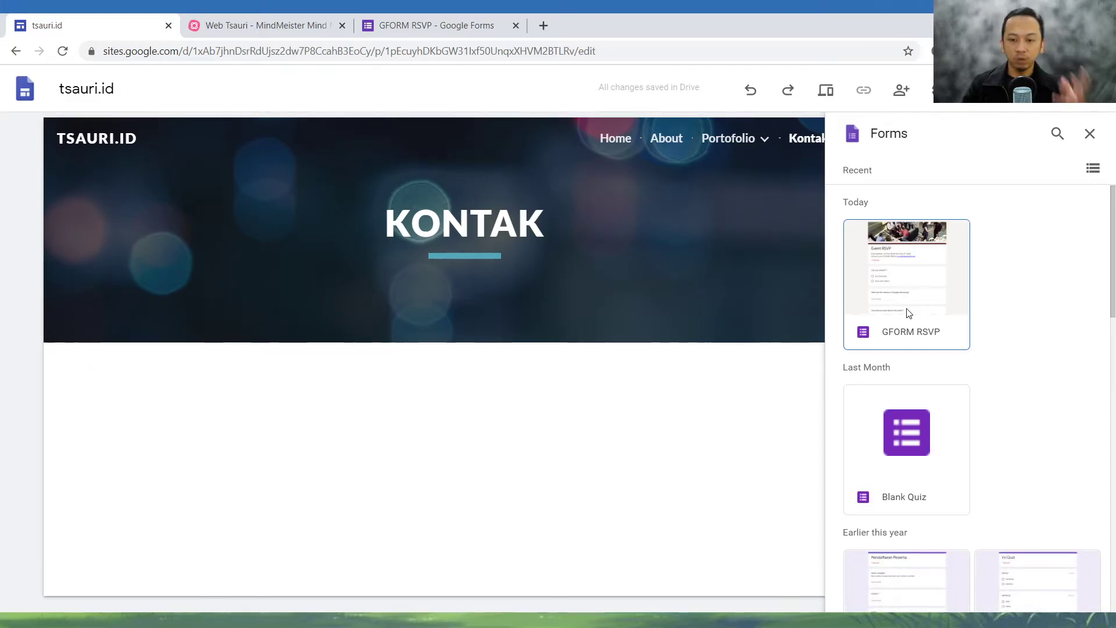
scroll(911, 325, "down", 6)
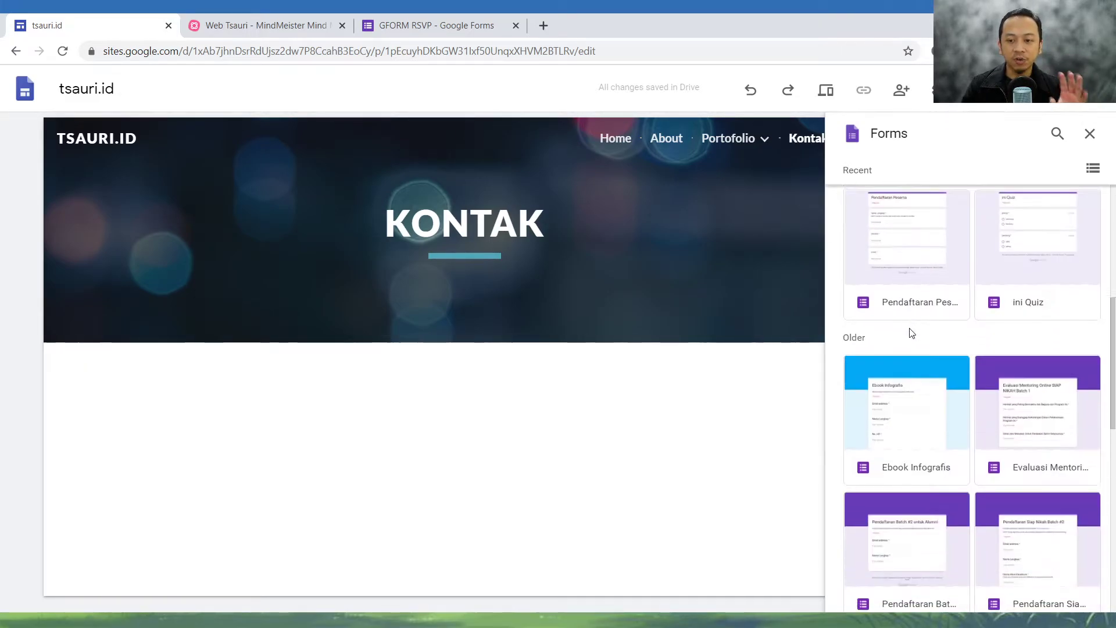
scroll(912, 349, "down", 8)
scroll(919, 407, "up", 15)
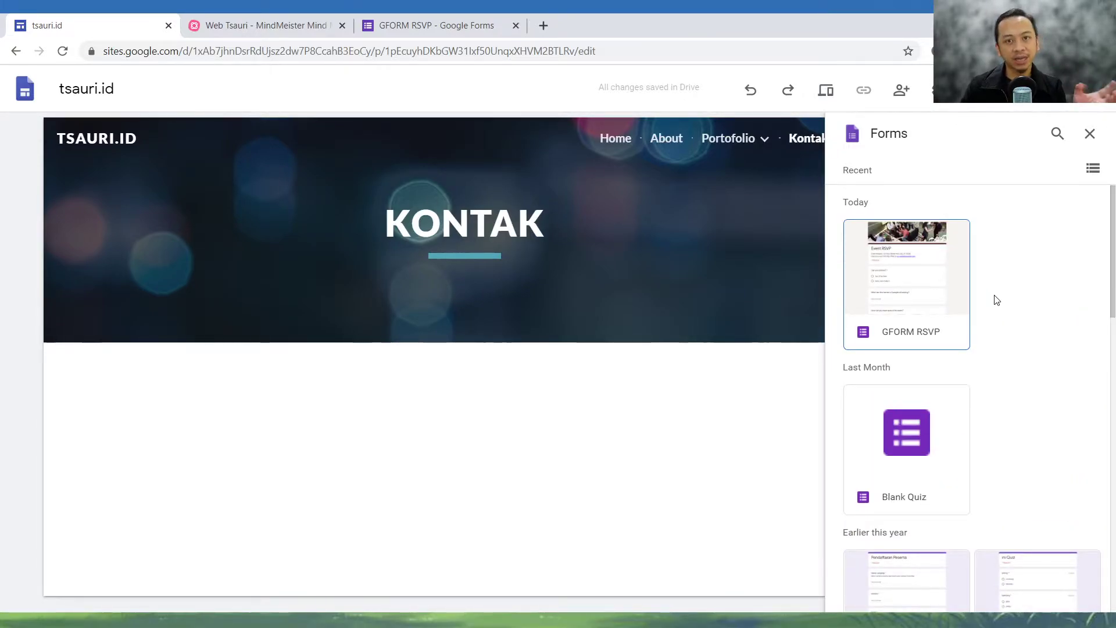
left_click(934, 280)
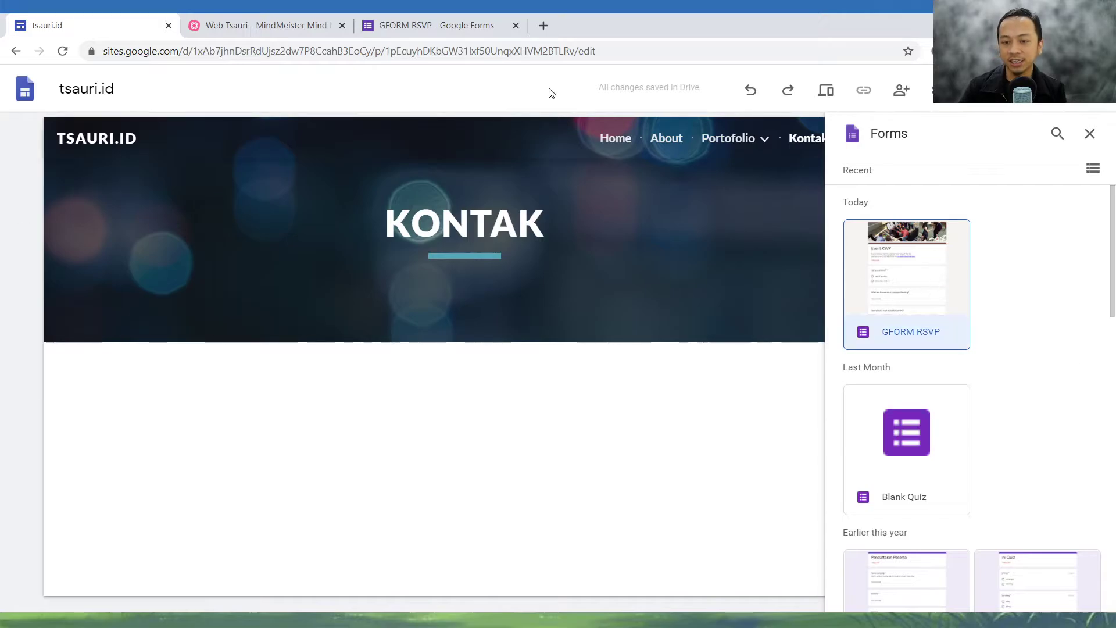
left_click(462, 23)
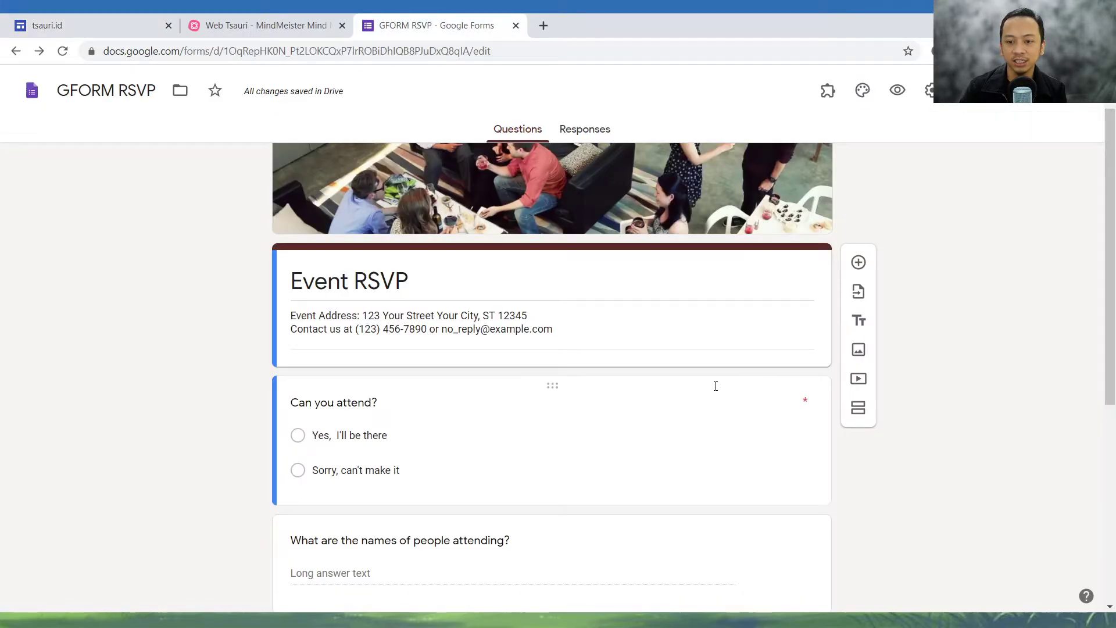
left_click(116, 25)
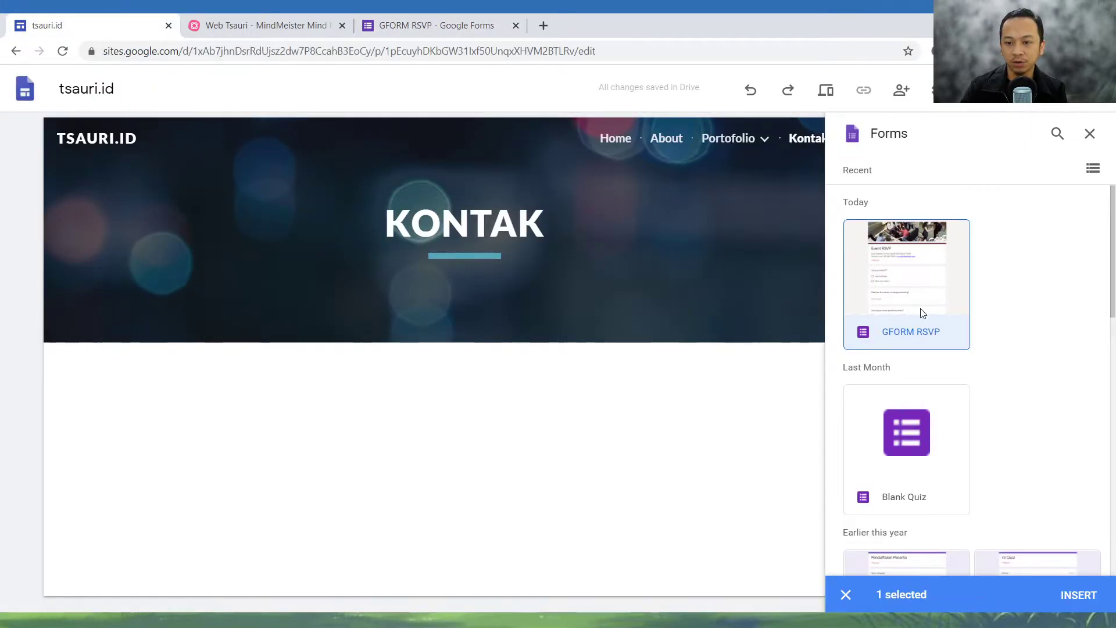
left_click(1075, 594)
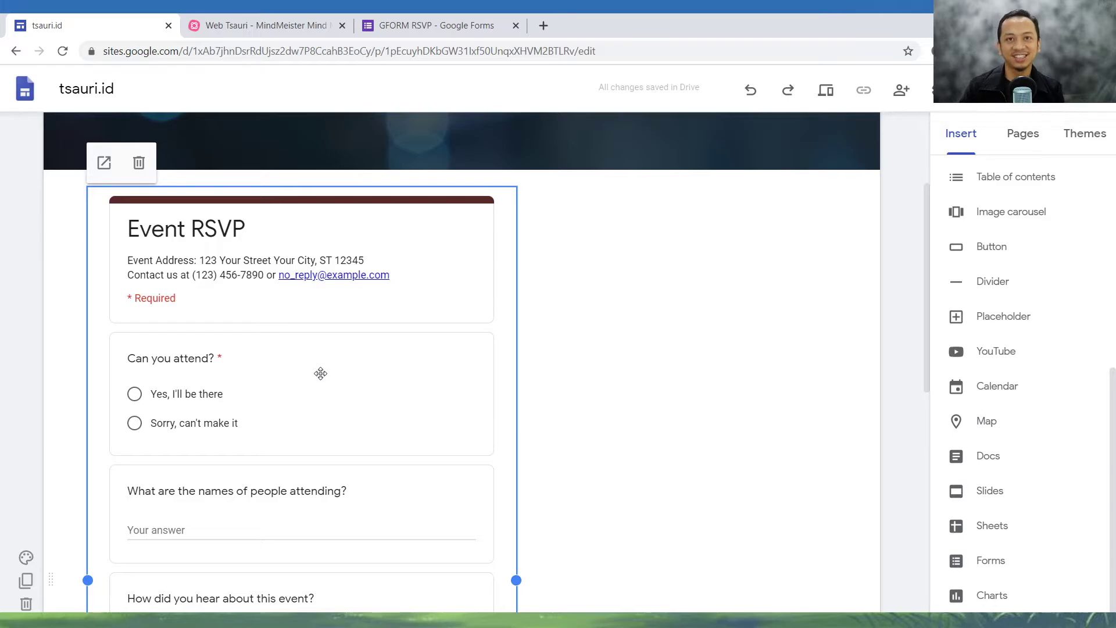
- Look over the embedded Event RSVP form and its questions on the Kontak page
scroll(583, 486, "down", 5)
scroll(582, 486, "up", 6)
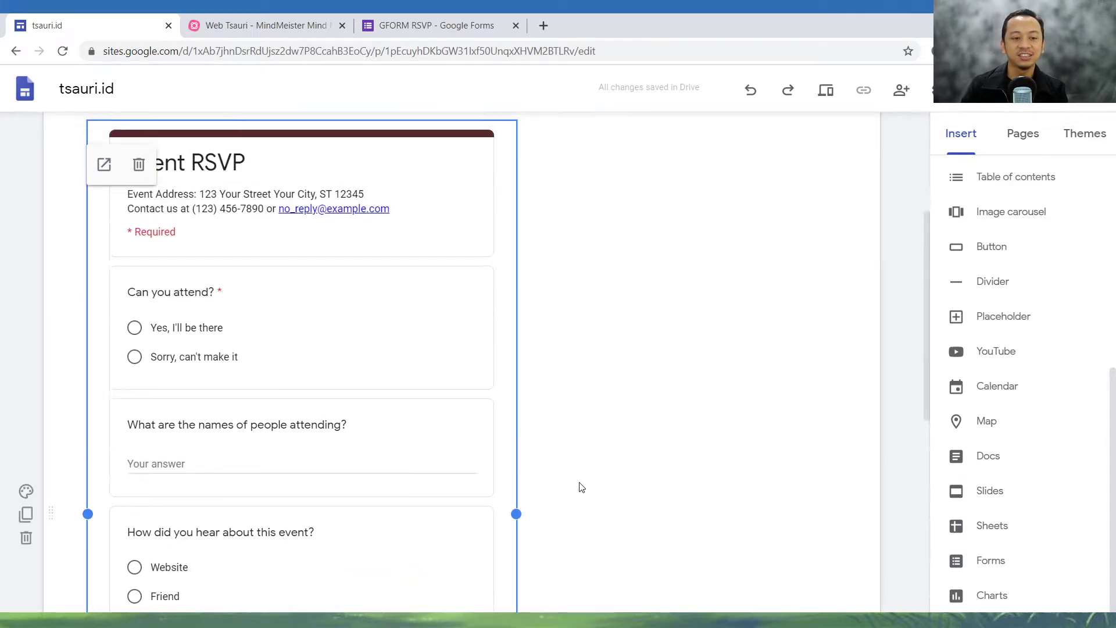
scroll(582, 488, "down", 4)
scroll(581, 488, "up", 4)
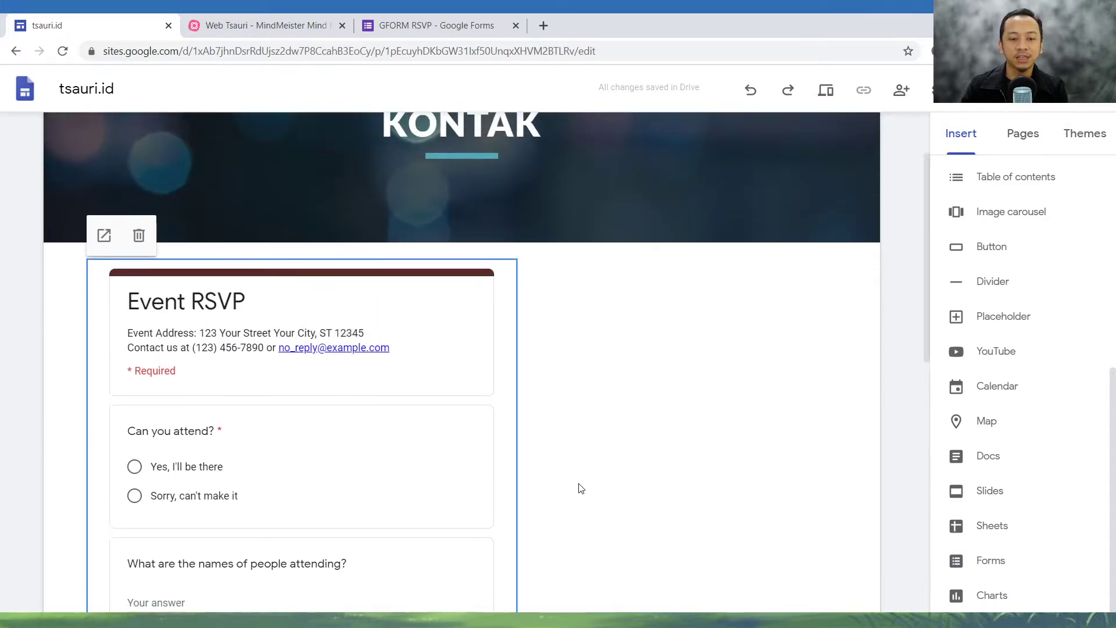
scroll(581, 488, "down", 3)
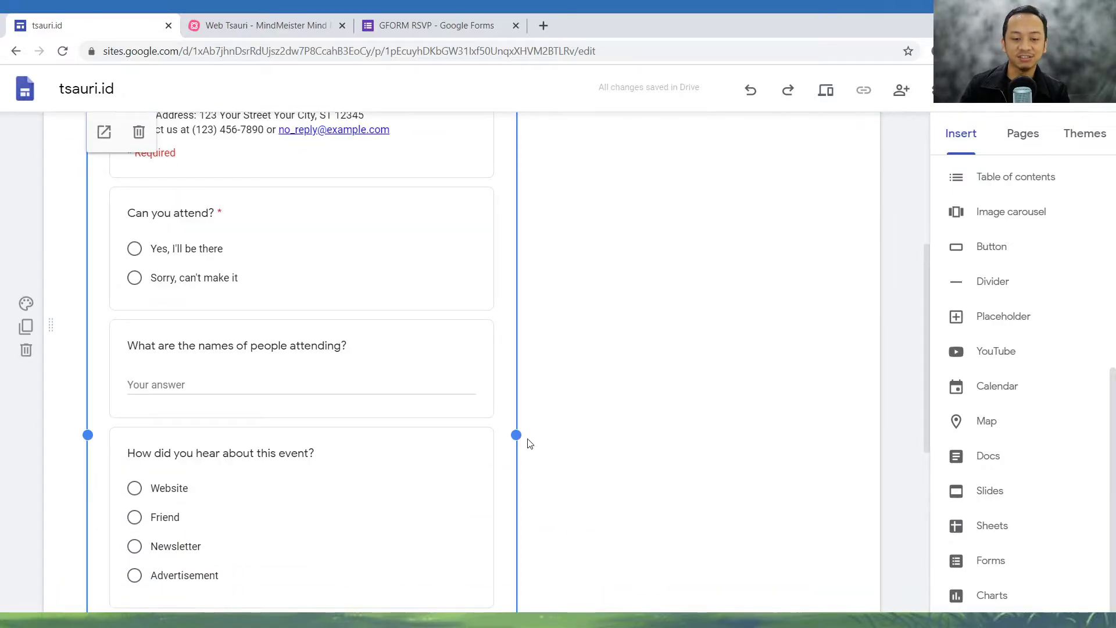
scroll(540, 433, "up", 3)
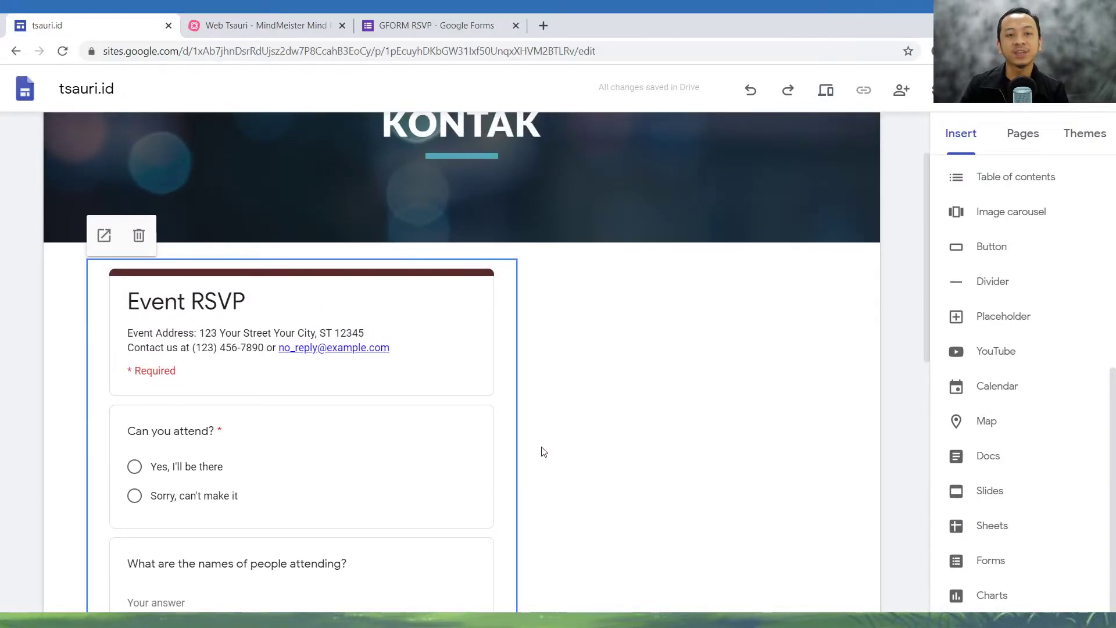
- Extend the embedded form's right edge to the full content width and pull its left edge in so it occupies the page's right half
scroll(538, 460, "down", 2)
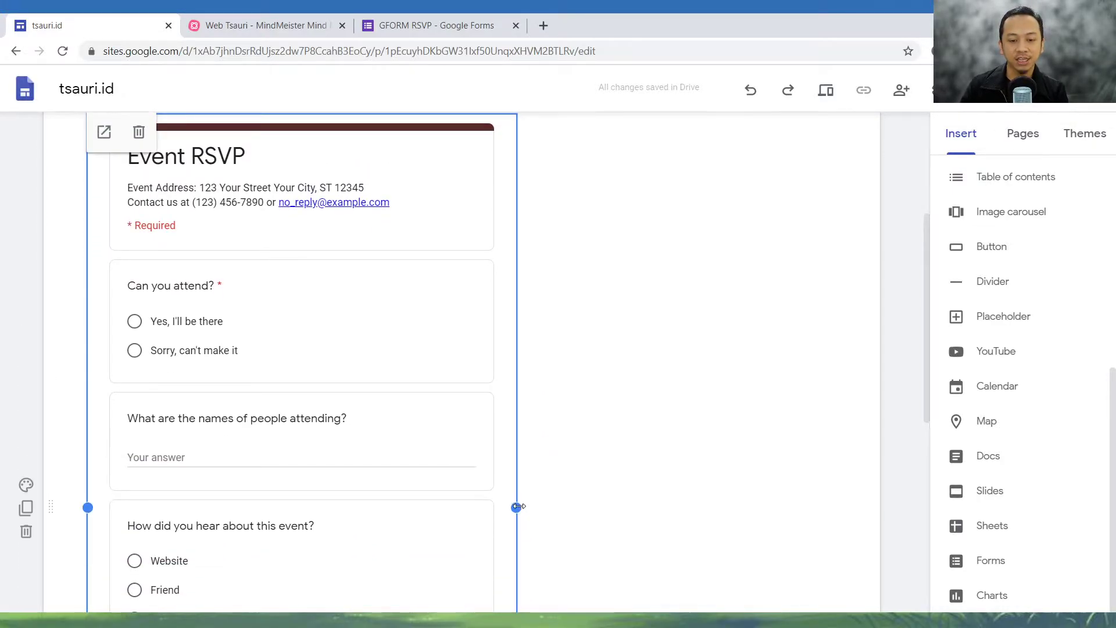
left_click_drag(517, 507, 841, 469)
scroll(735, 394, "up", 3)
scroll(734, 399, "down", 2)
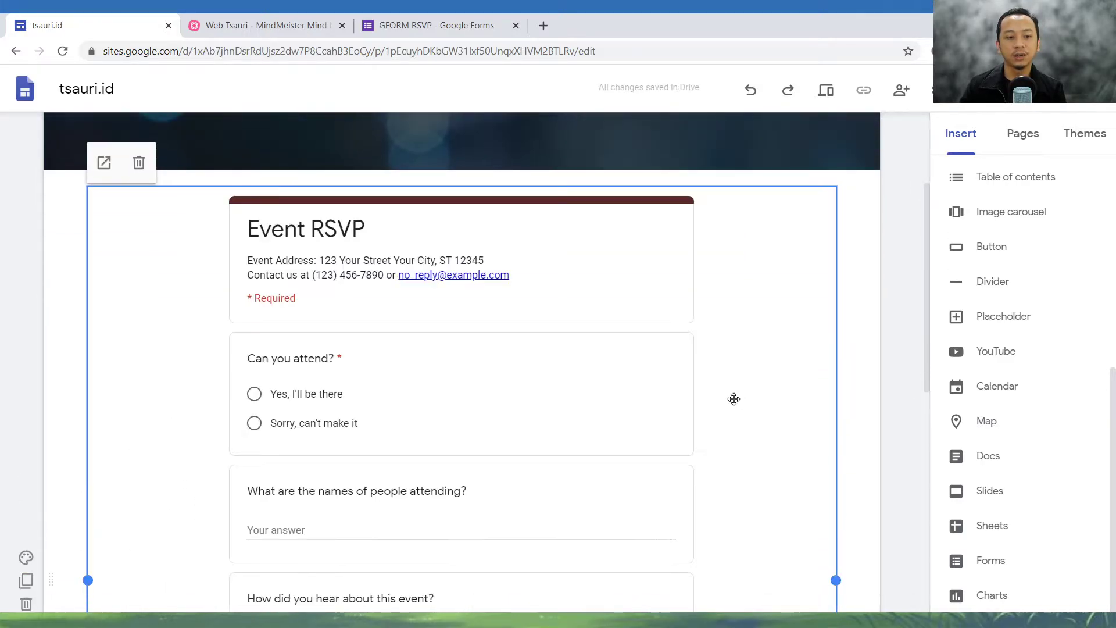
scroll(734, 399, "up", 3)
scroll(732, 400, "down", 2)
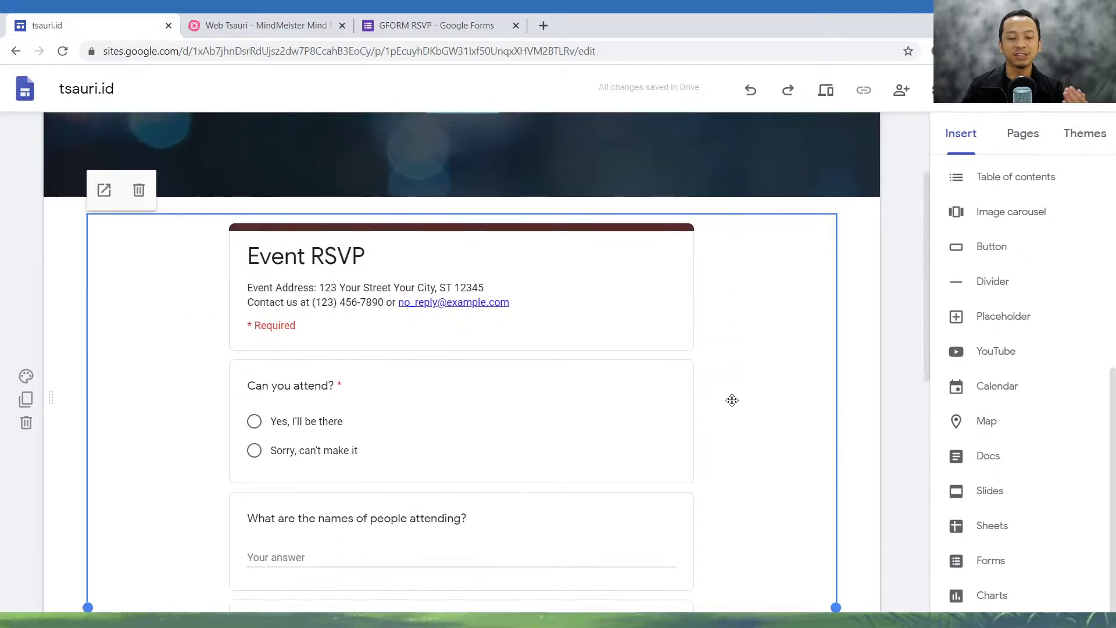
scroll(732, 400, "down", 1)
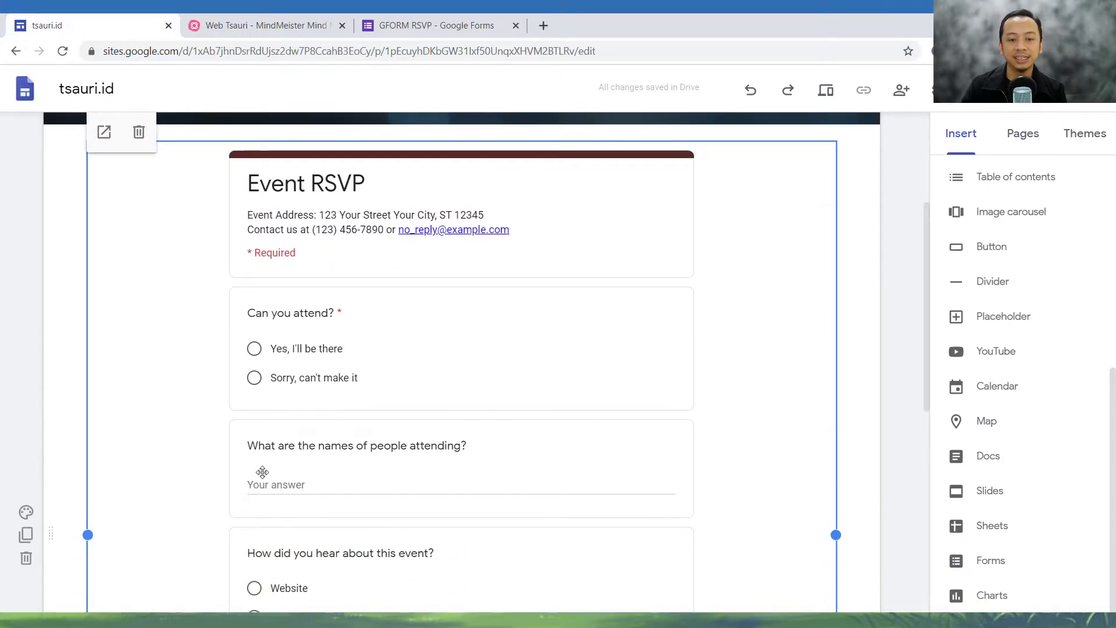
left_click_drag(88, 535, 474, 459)
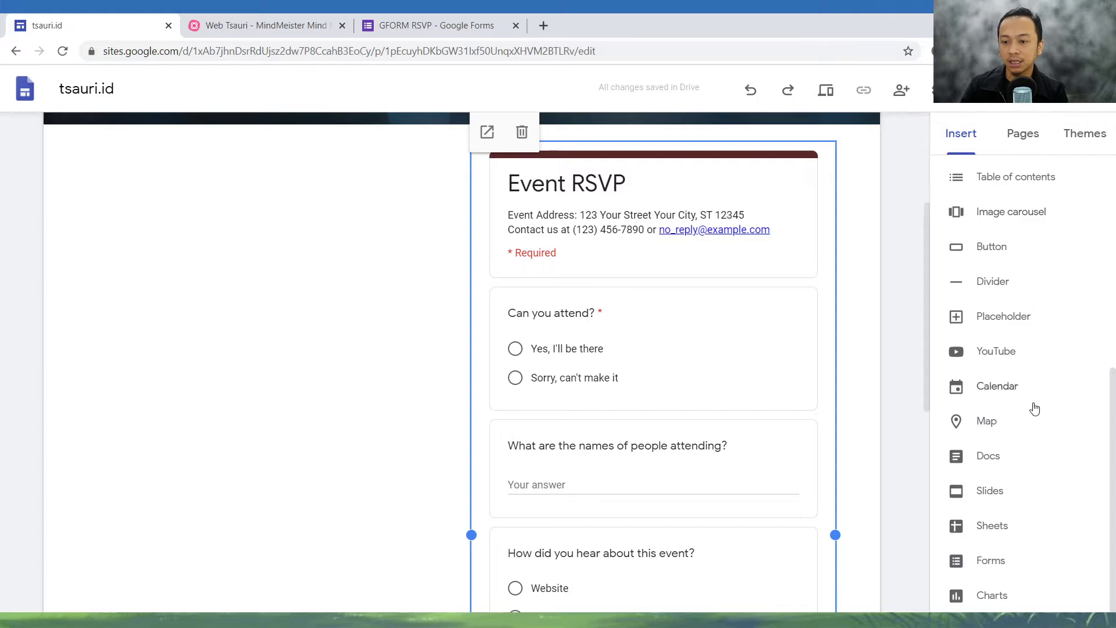
- Insert a placeholder beside the Event RSVP form in the same section and widen it to fill the left half
scroll(1040, 378, "up", 3)
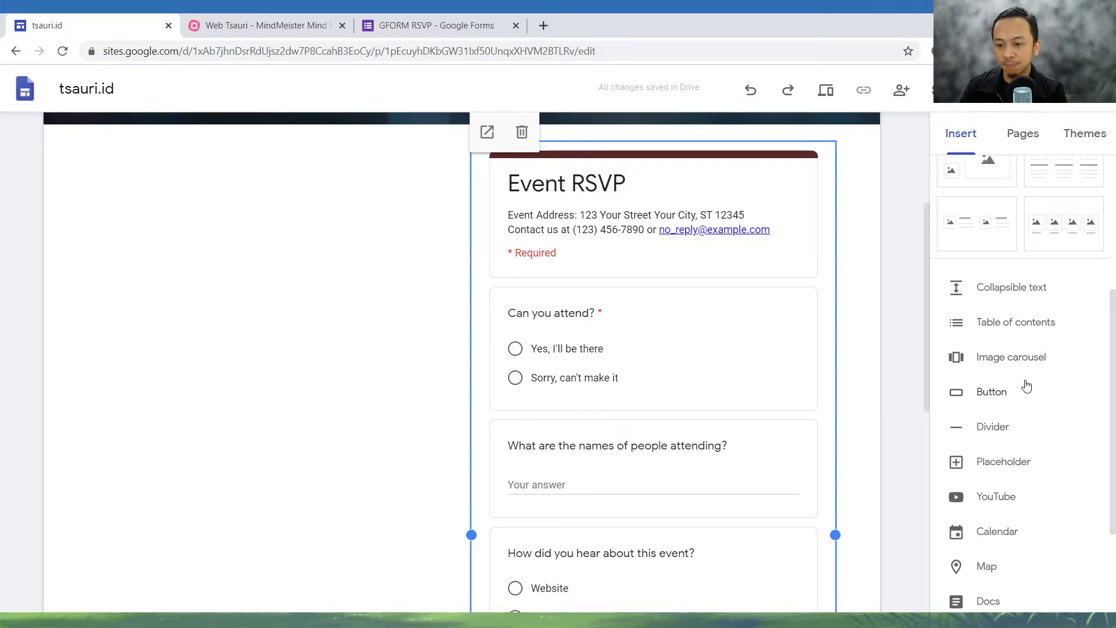
scroll(1024, 409, "down", 3)
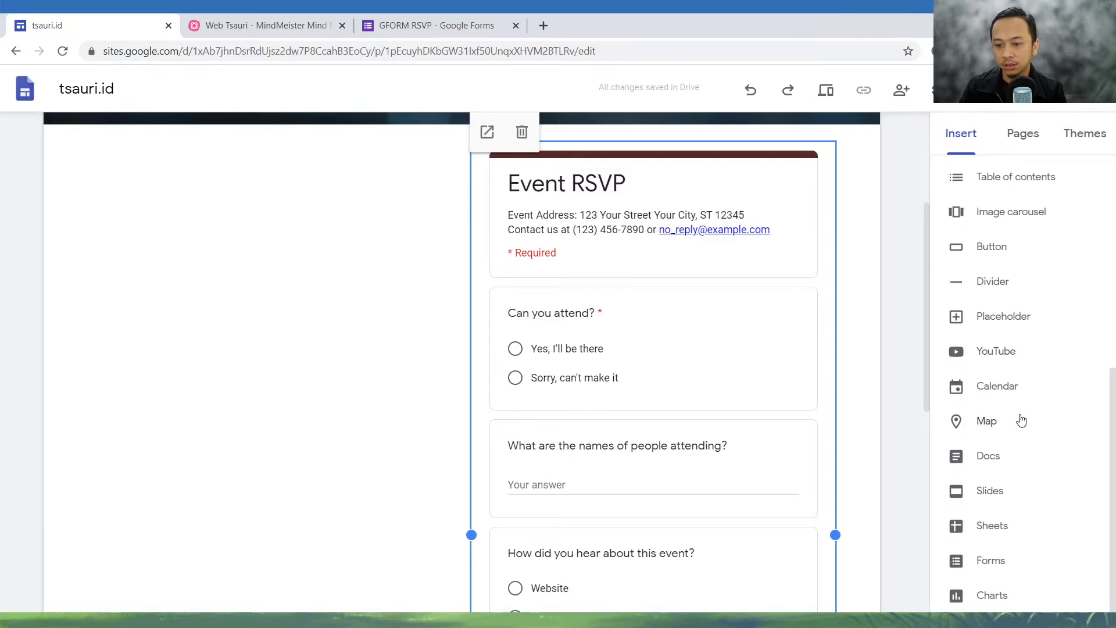
left_click(1027, 317)
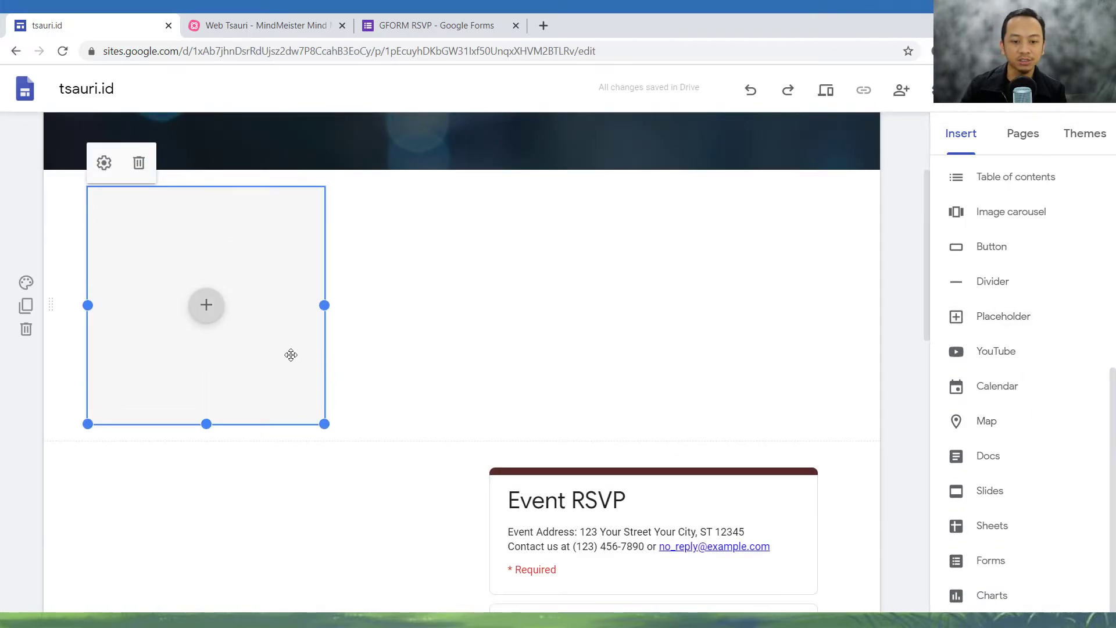
left_click_drag(702, 515, 651, 349)
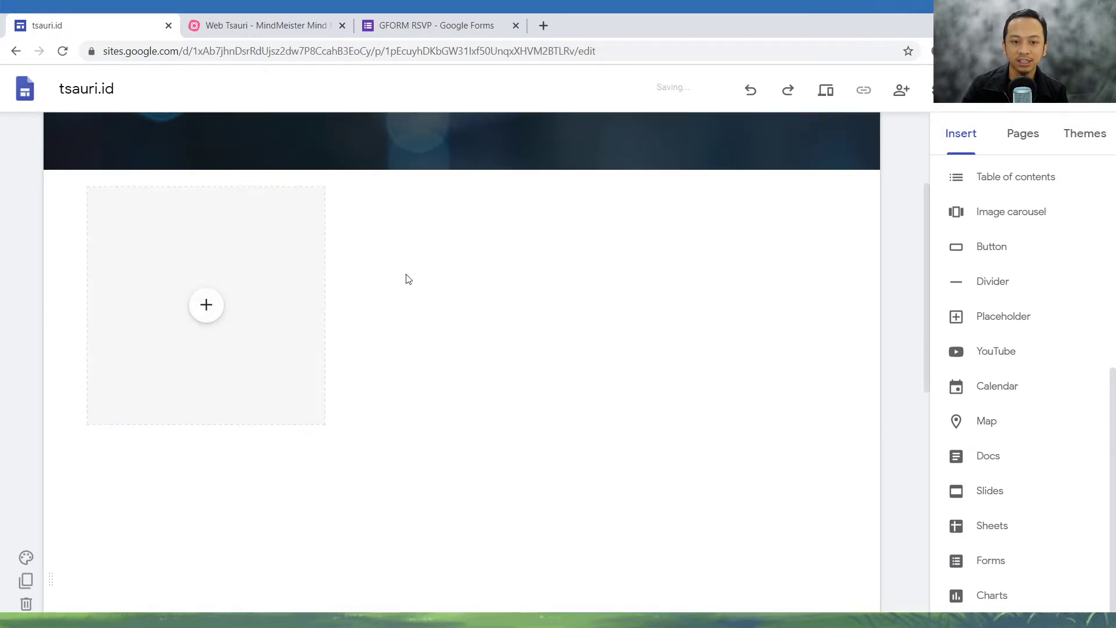
left_click(263, 319)
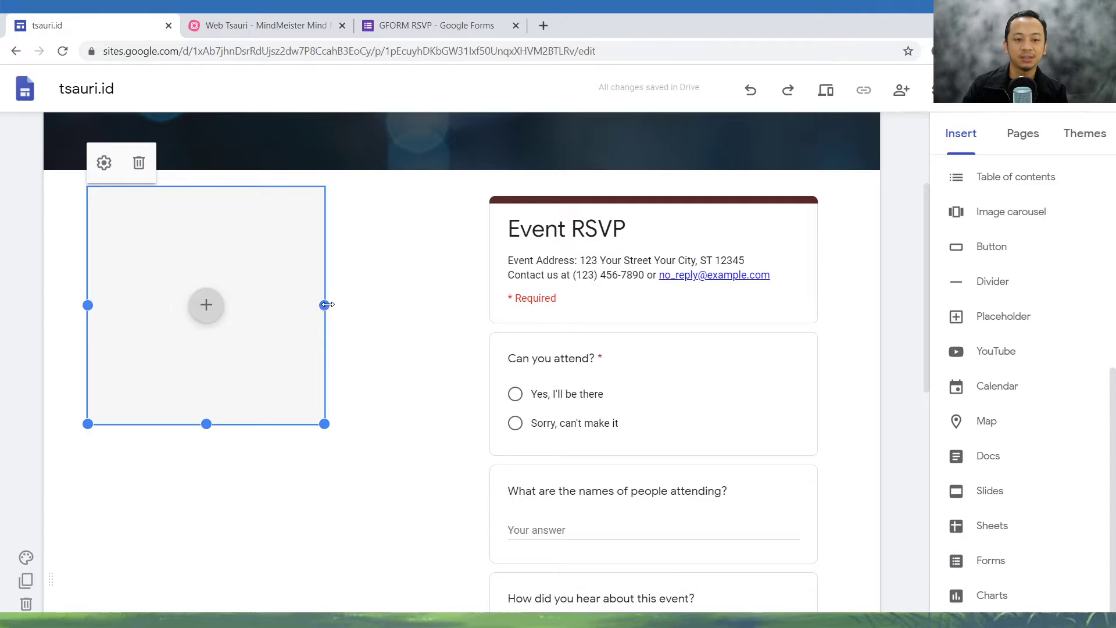
left_click_drag(326, 305, 453, 305)
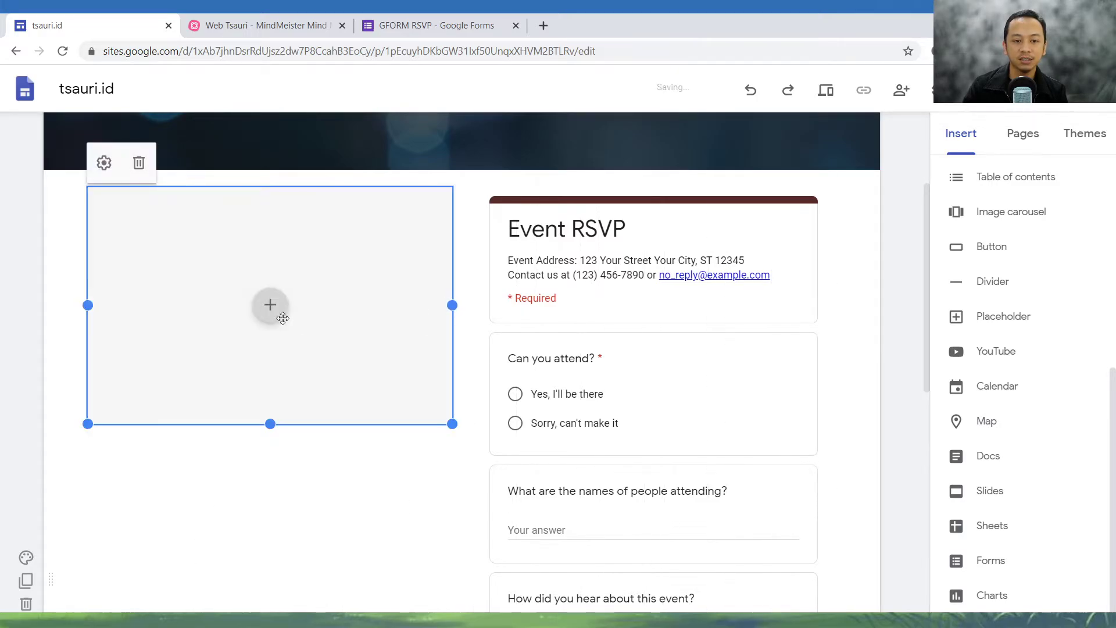
- Fill the placeholder with the illustration of three video-call screens found by searching Google Images for "webinar"
left_click(268, 306)
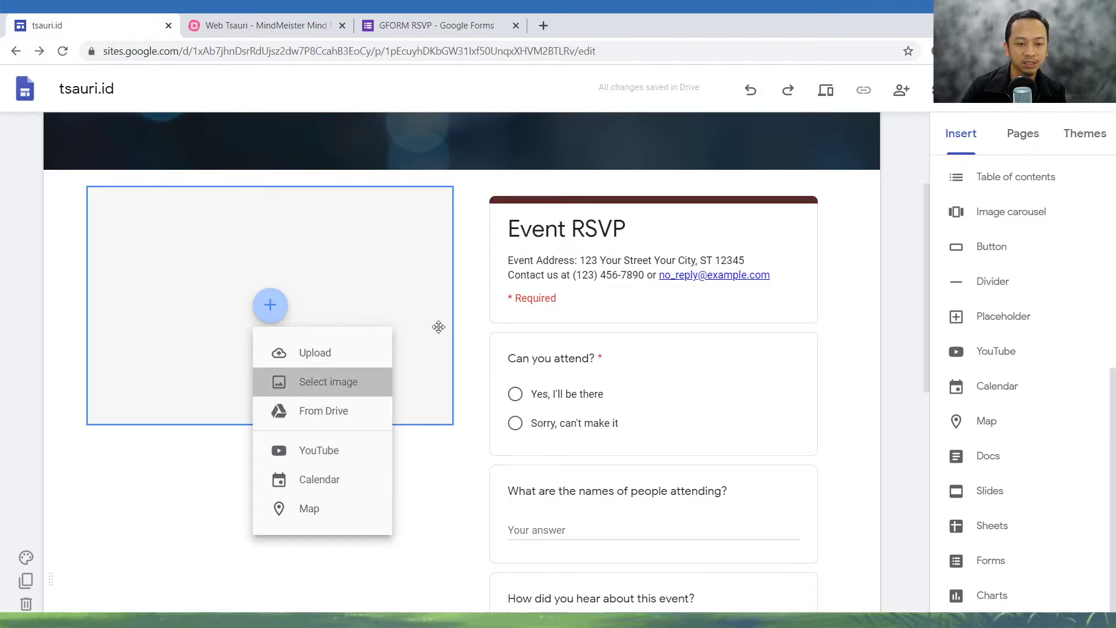
left_click(357, 384)
left_click(423, 173)
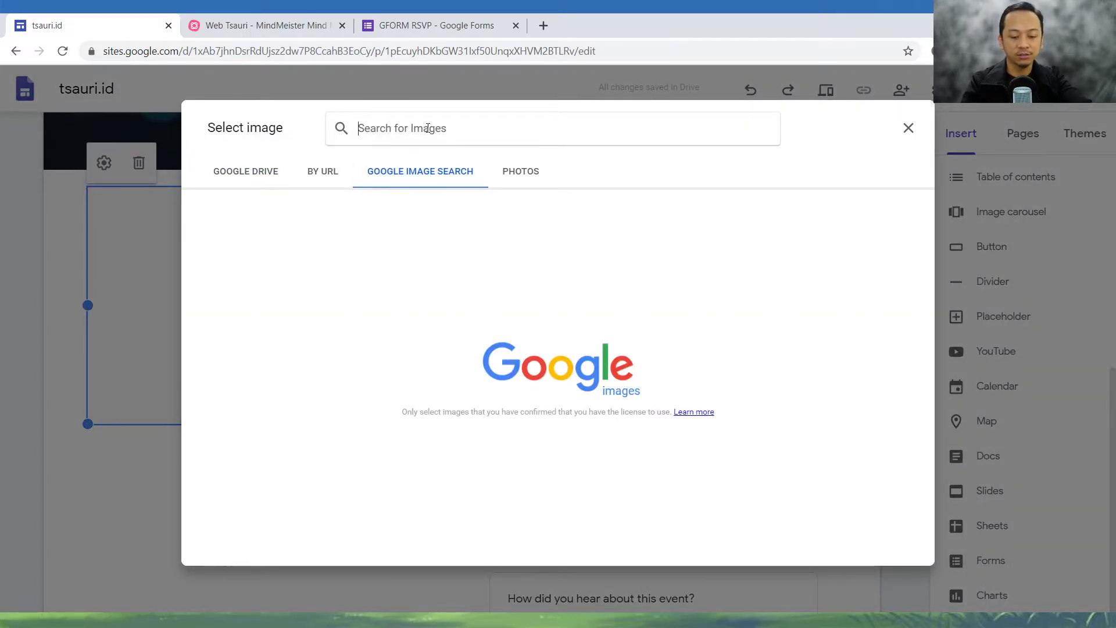
type("webinar")
key("Return")
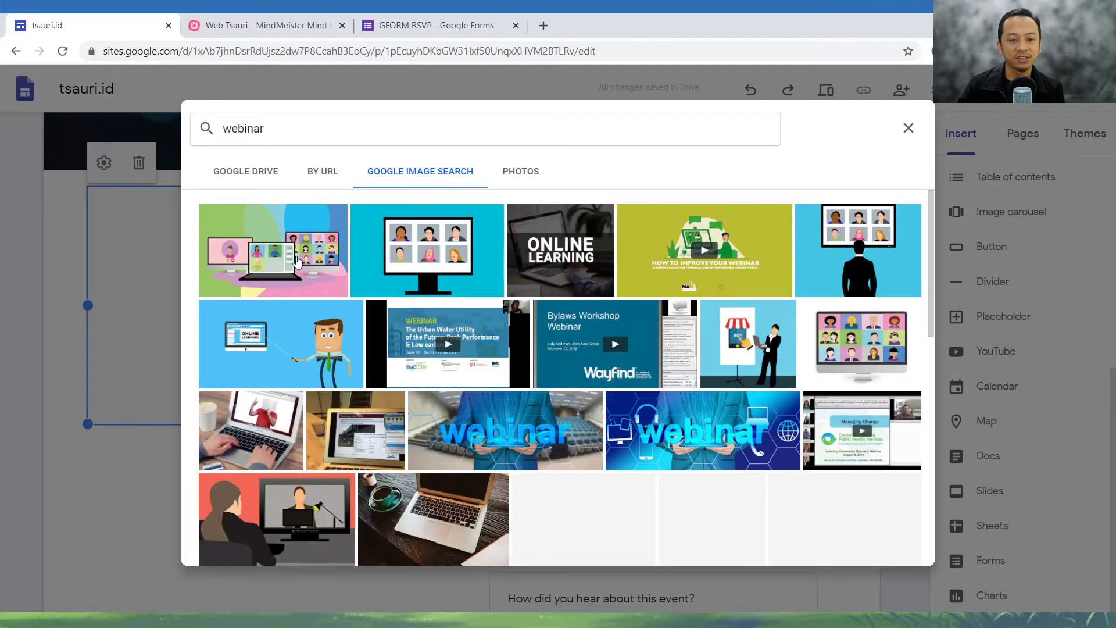
left_click(303, 256)
left_click(897, 548)
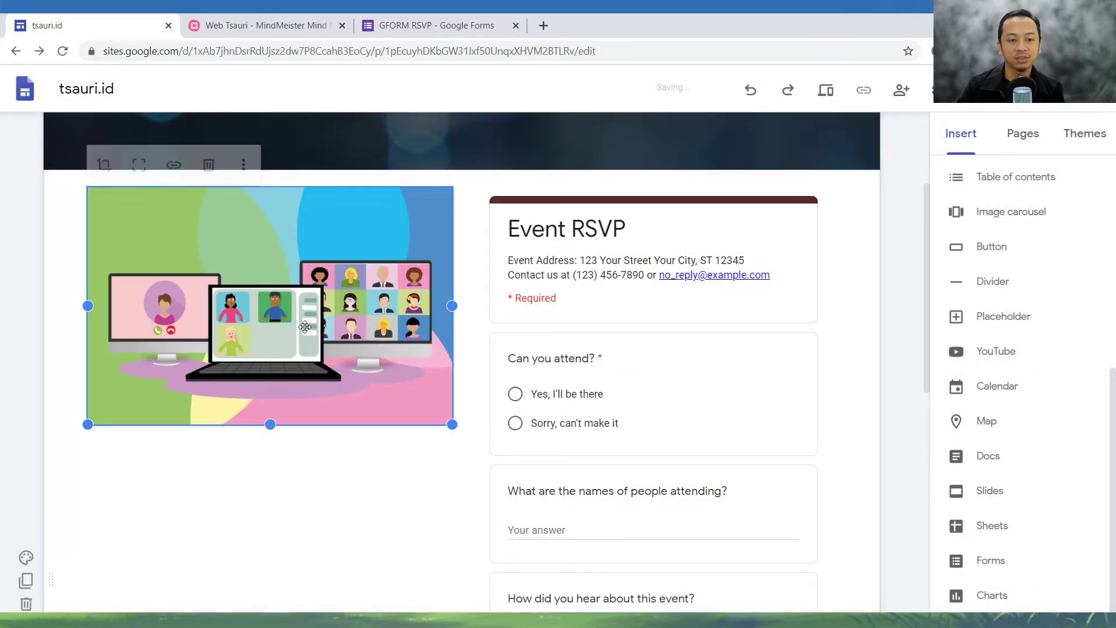
left_click(375, 514)
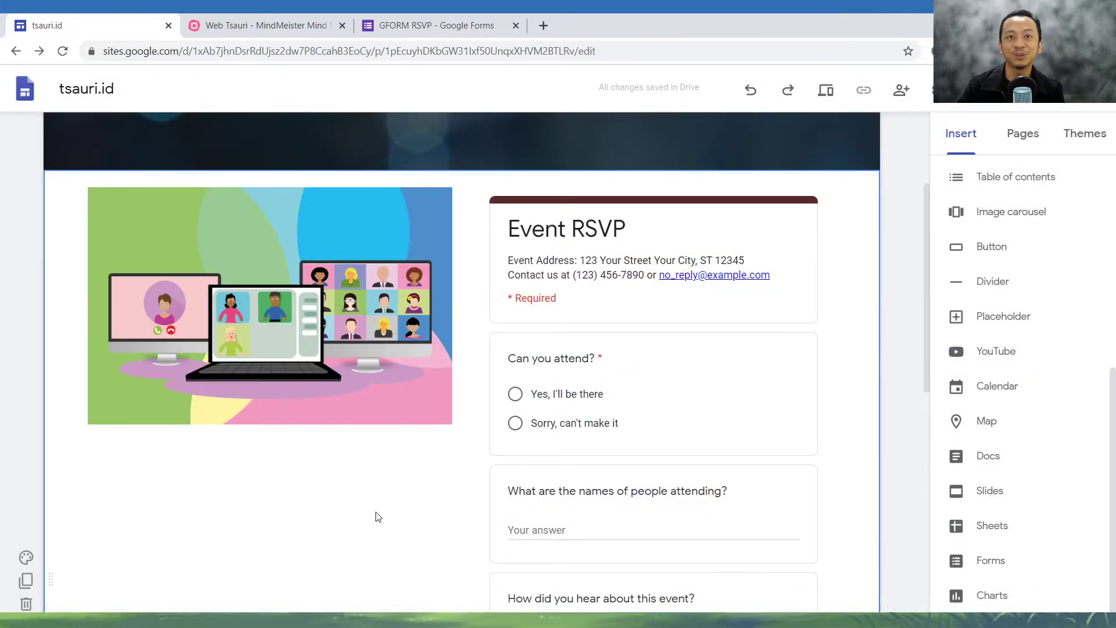
left_click(358, 343)
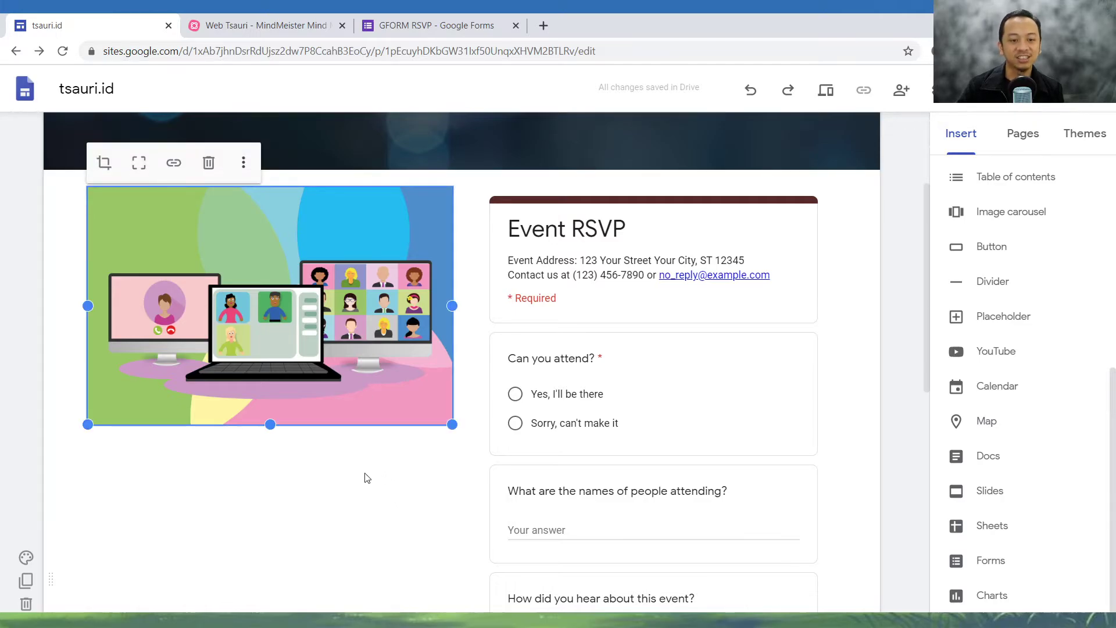
left_click(368, 490)
- Insert a text box and place it directly beneath the webinar image, beside the Event RSVP form
scroll(1053, 346, "up", 3)
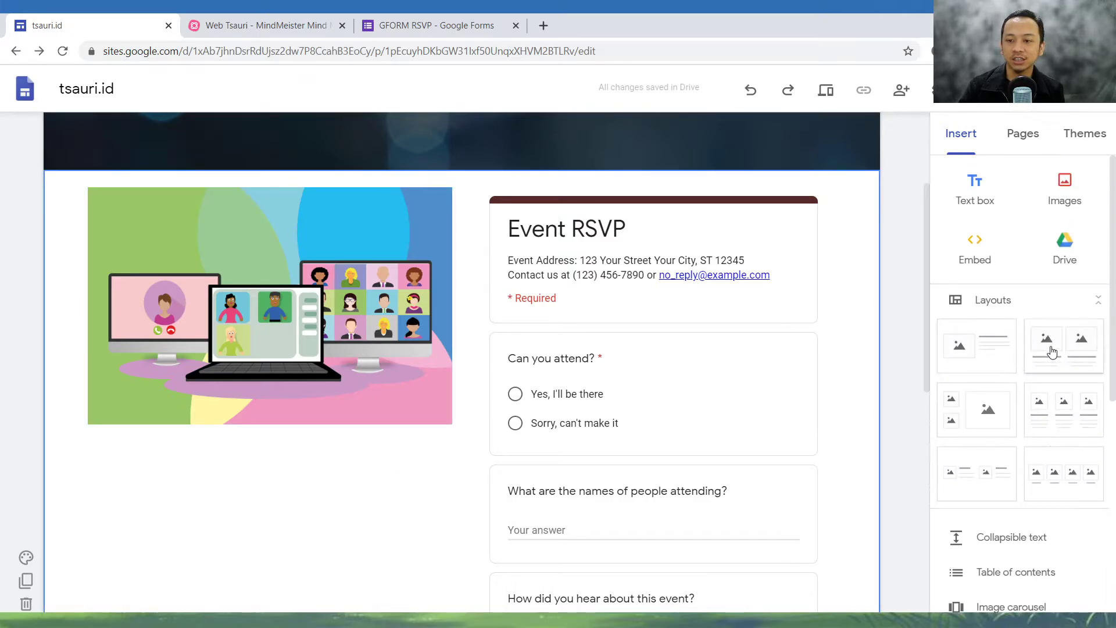
left_click(980, 189)
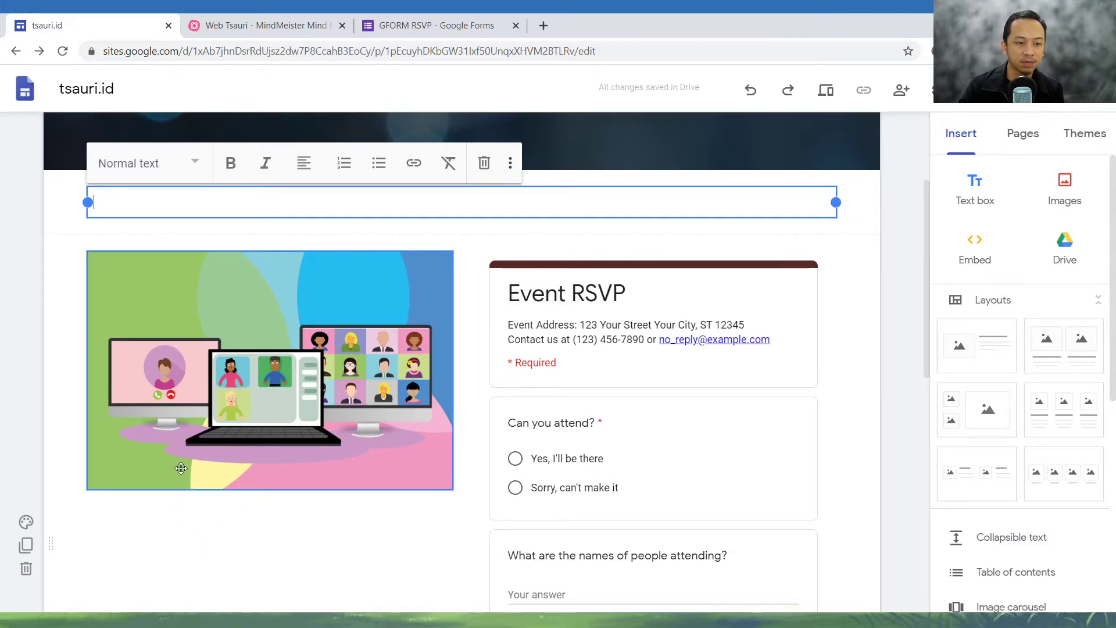
left_click_drag(459, 187, 242, 508)
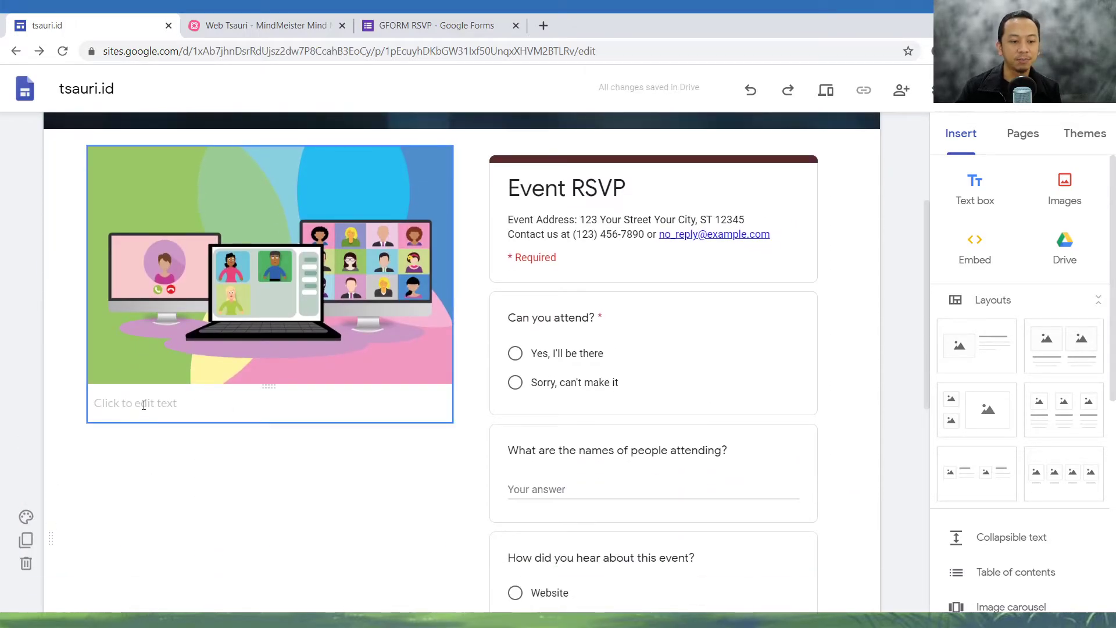
- Enter the caption "Silakan melakukan pendaftaran di form samping ini." in the text box beneath the image
left_click(144, 405)
type("Sila")
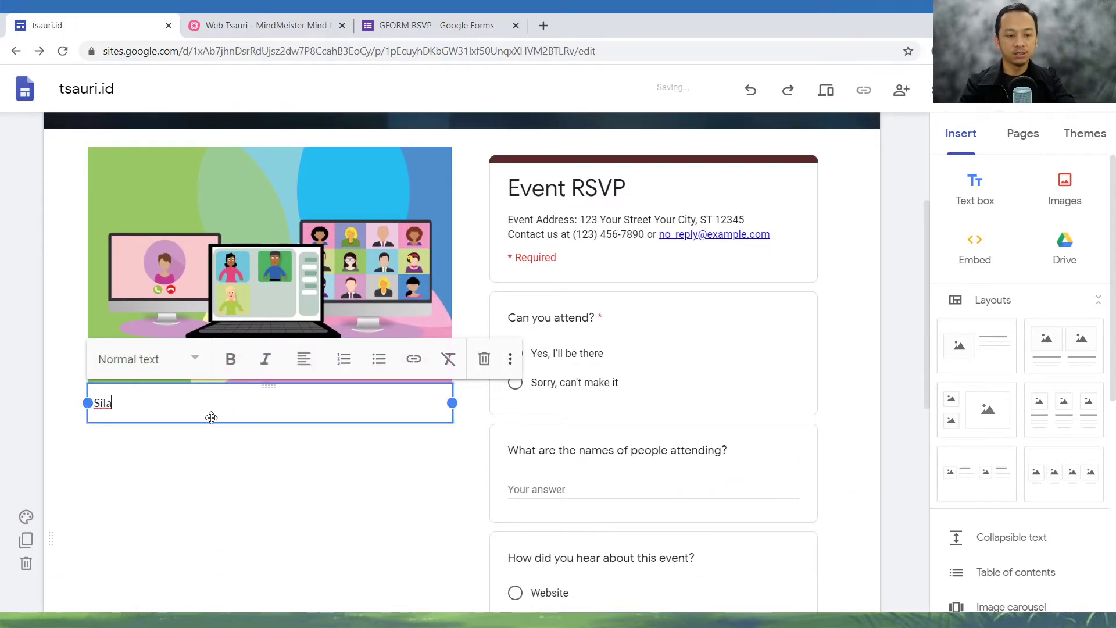
type("kan melakukan pe")
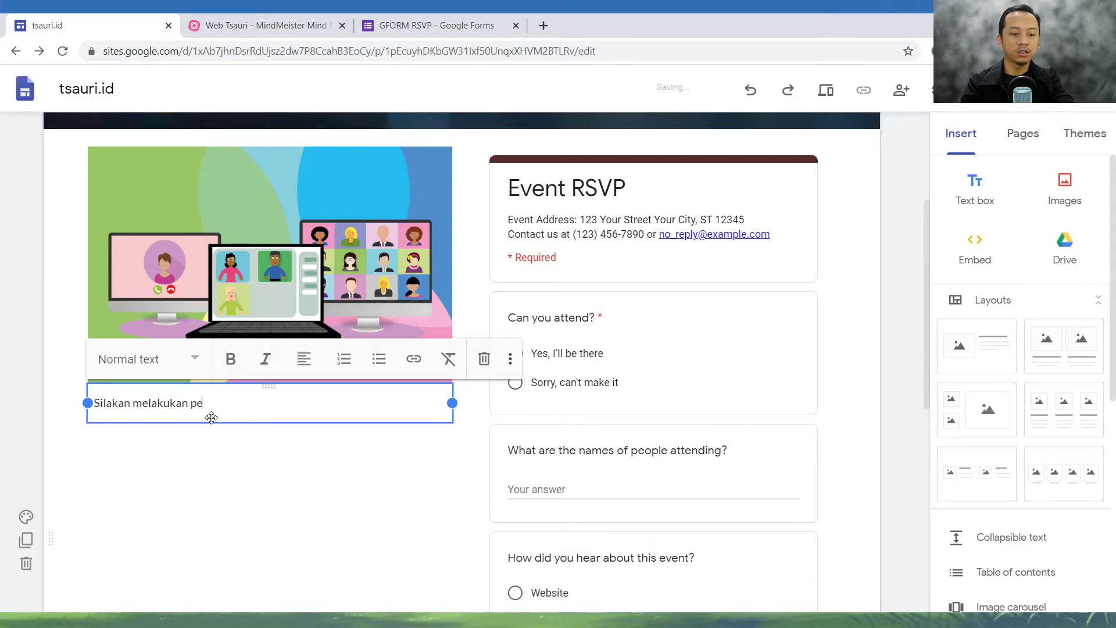
type("ndaftaran di fo")
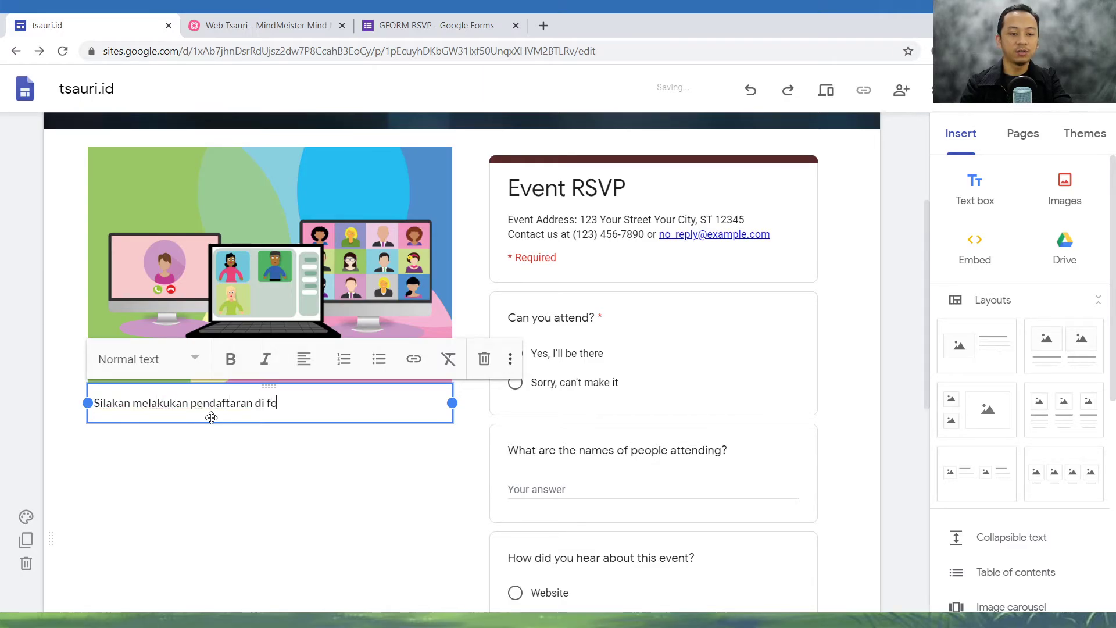
type("rm samping ini.")
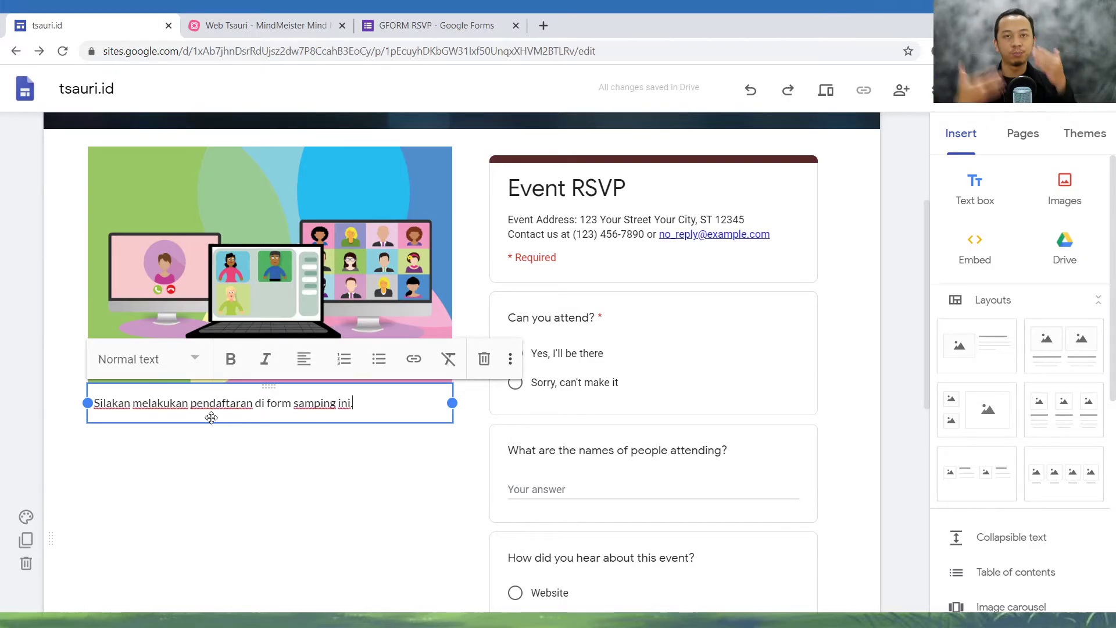
left_click(362, 516)
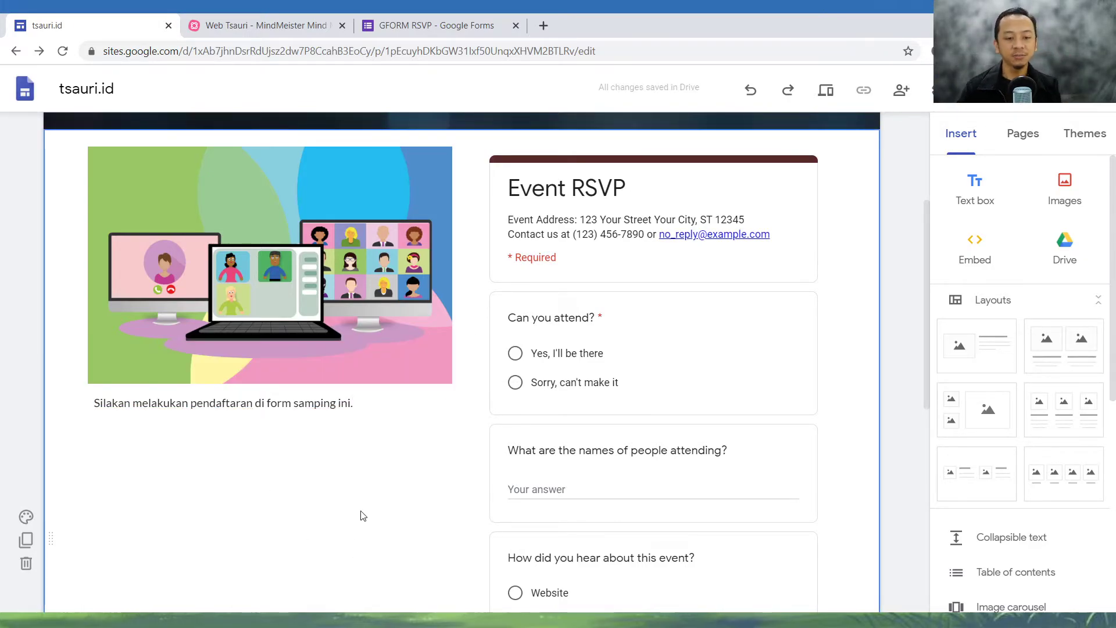
- Review the Kontak page's layout, from the header to the image, its caption and the embedded form
scroll(366, 488, "up", 4)
scroll(376, 469, "down", 6)
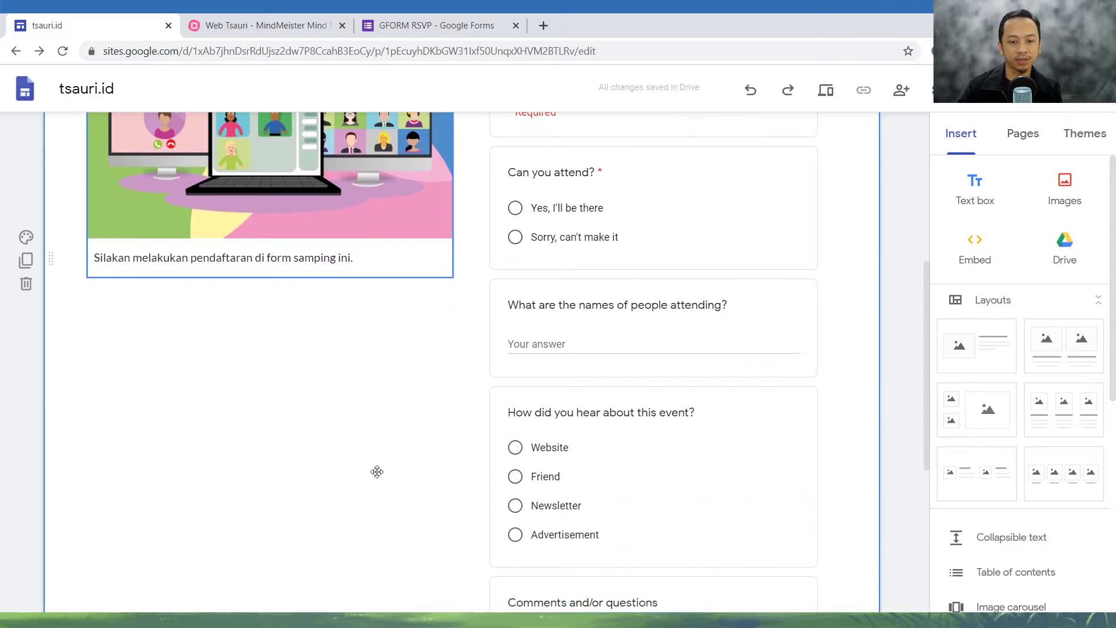
scroll(378, 474, "up", 3)
scroll(378, 482, "up", 3)
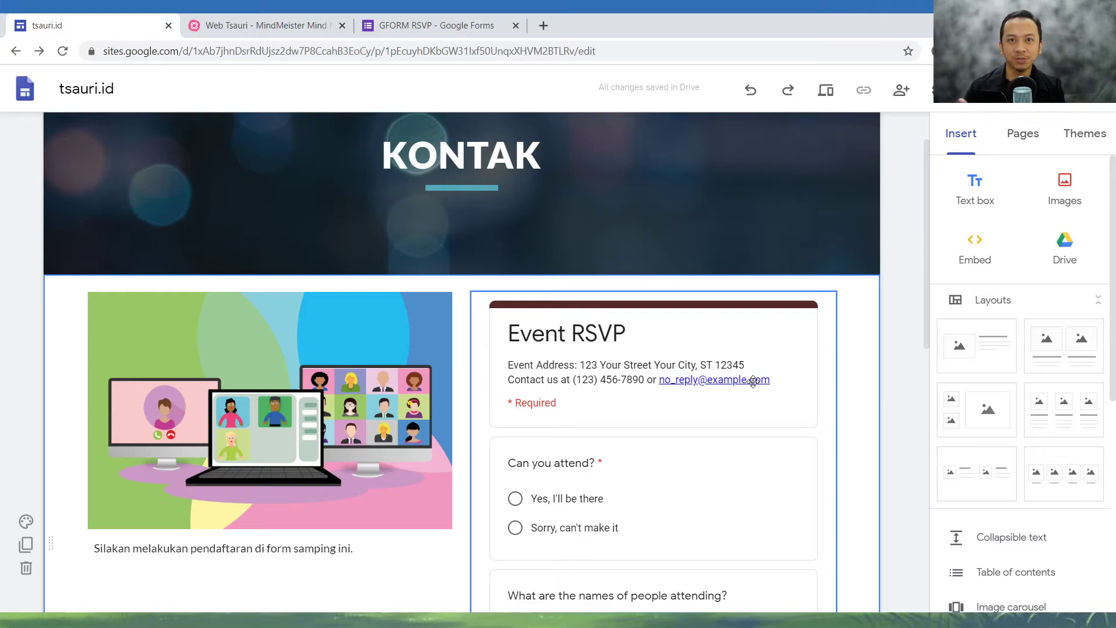
scroll(877, 155, "up", 1)
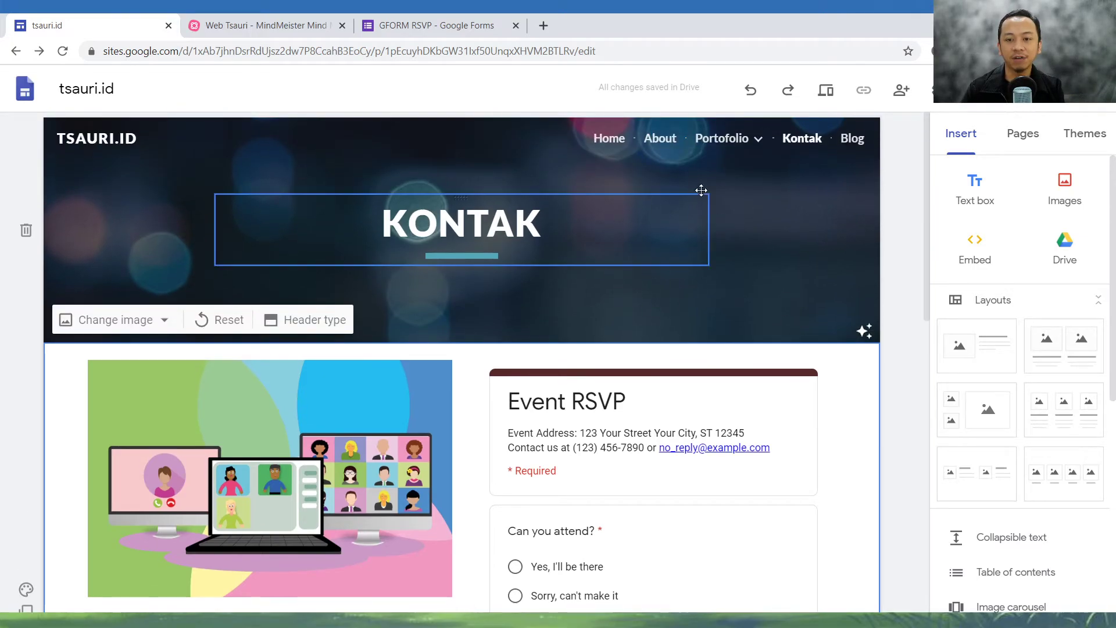
- Look over the Home page's welcome, video and form sections, and return to the Kontak page
left_click(608, 139)
scroll(623, 345, "down", 6)
scroll(623, 344, "up", 4)
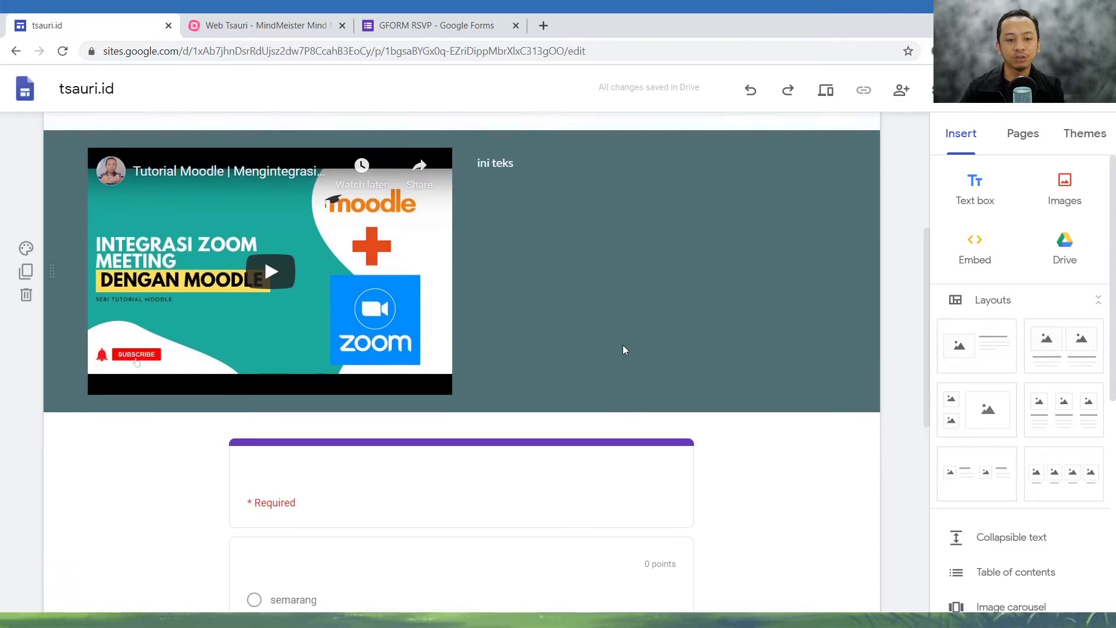
scroll(622, 349, "up", 1)
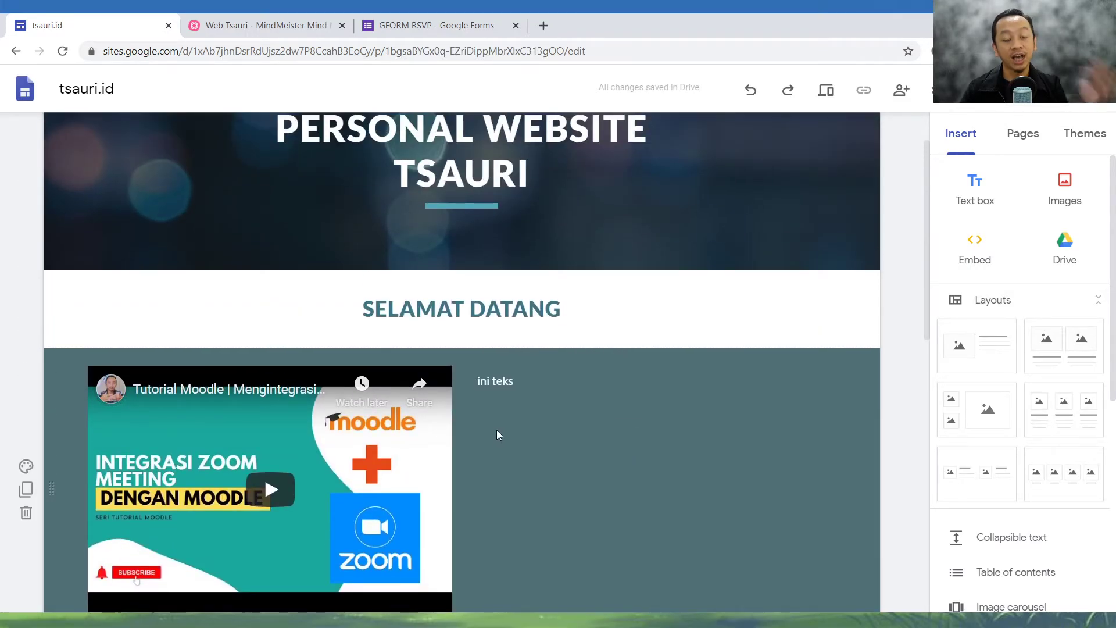
scroll(539, 461, "up", 1)
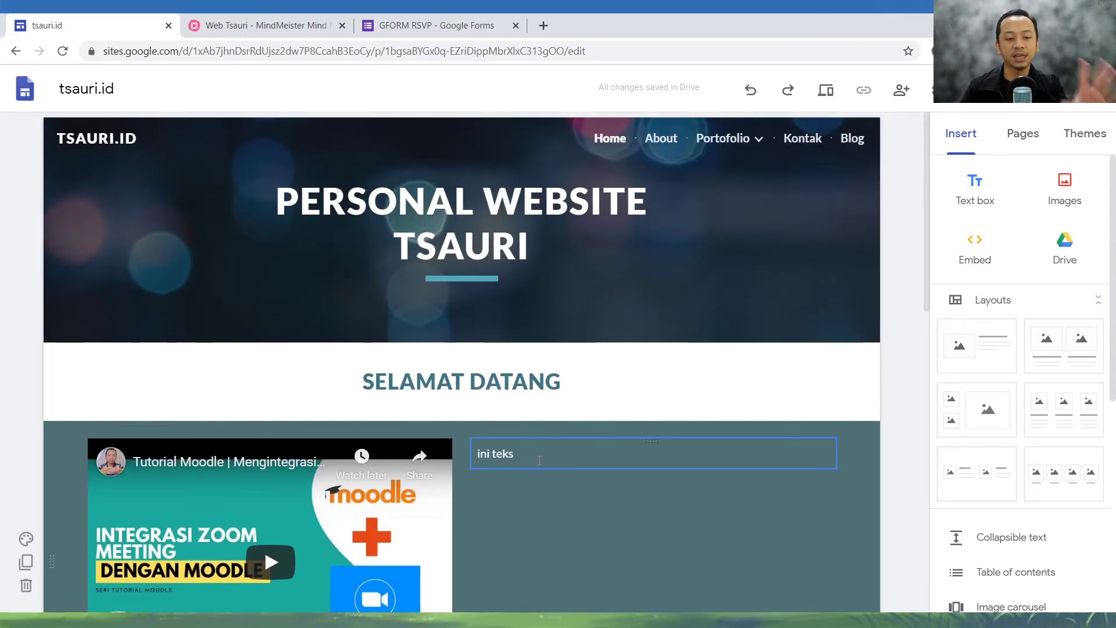
mouse_move(713, 156)
left_click(803, 140)
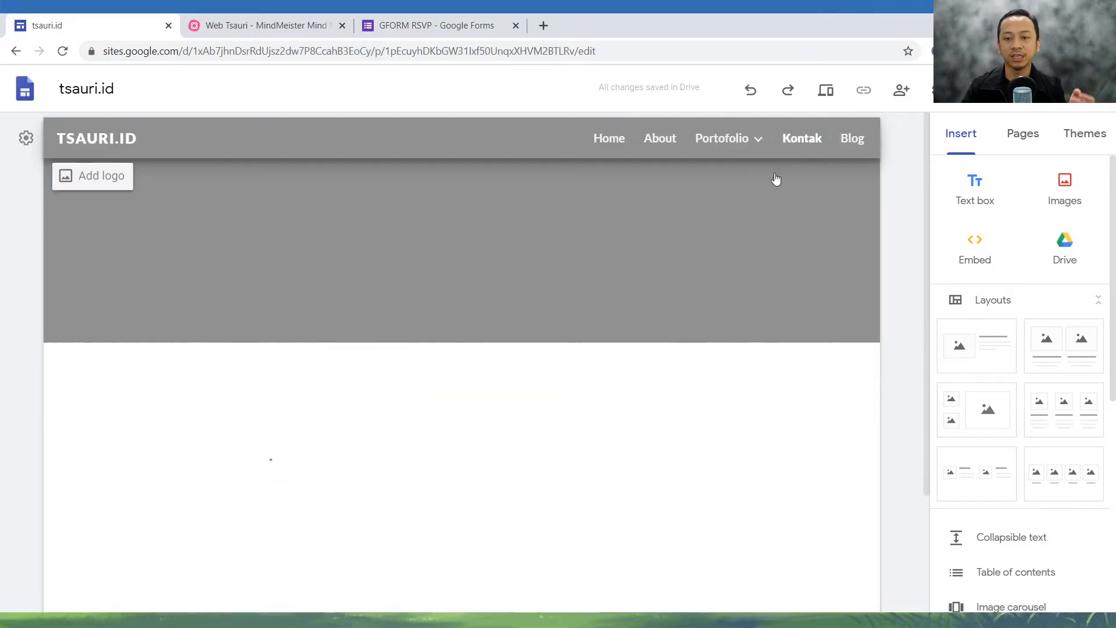
scroll(609, 414, "down", 3)
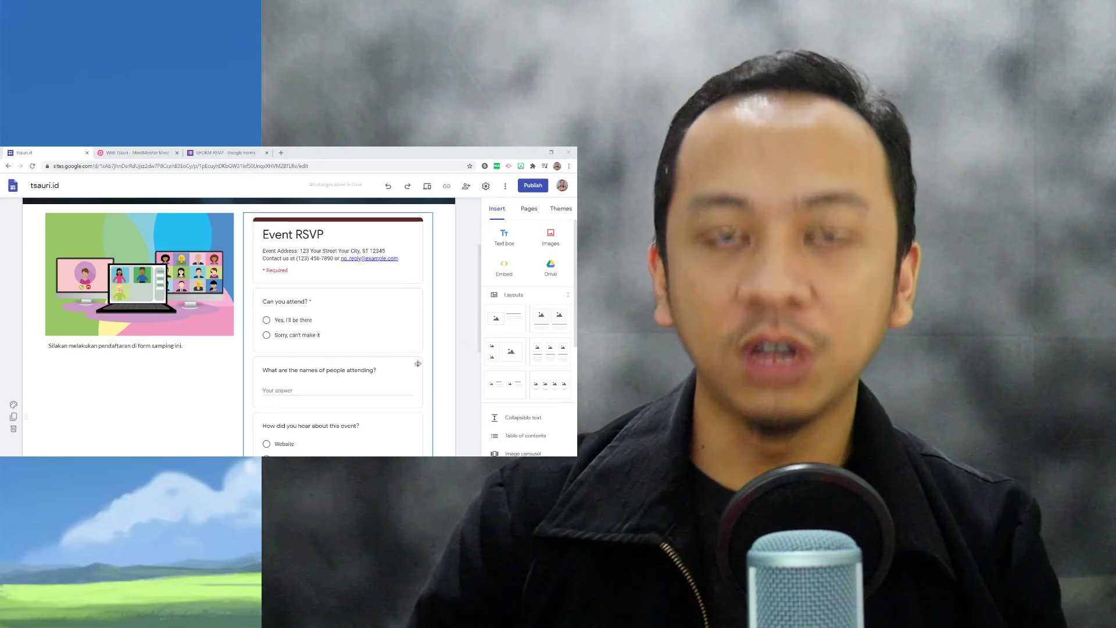
- View the site's web publishing settings with the address tsauri-id and close them without publishing
scroll(421, 369, "up", 3)
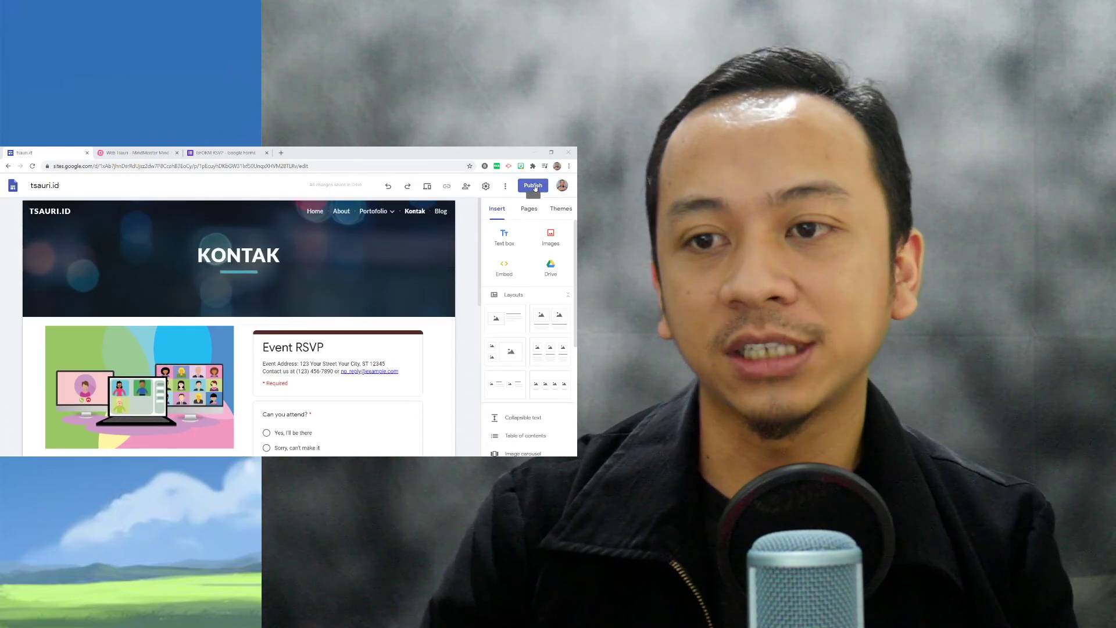
left_click(533, 186)
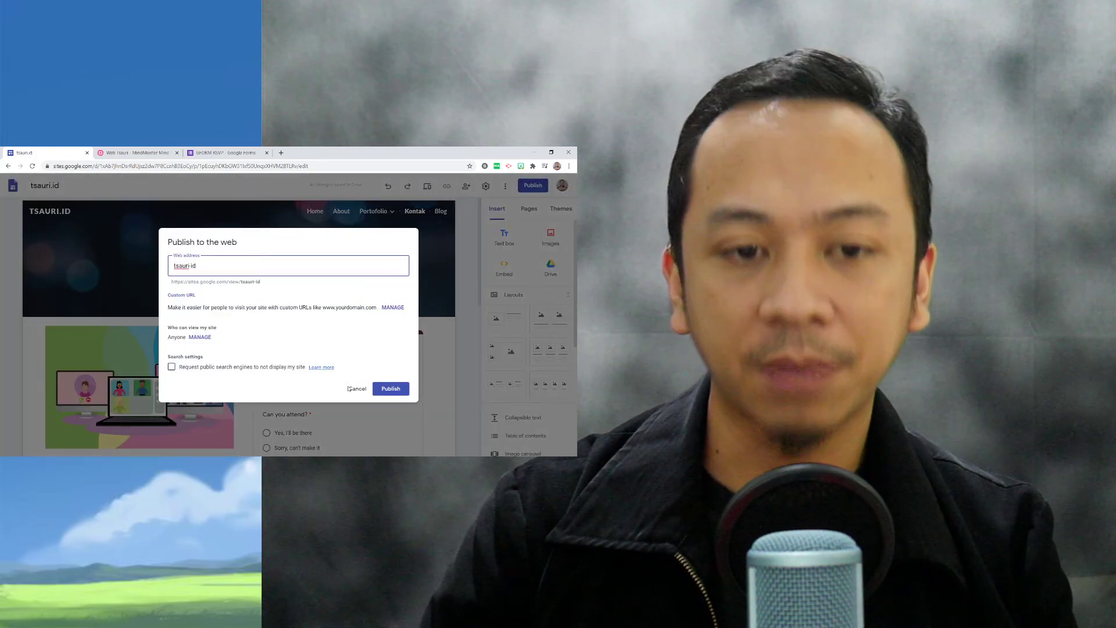
left_click(366, 388)
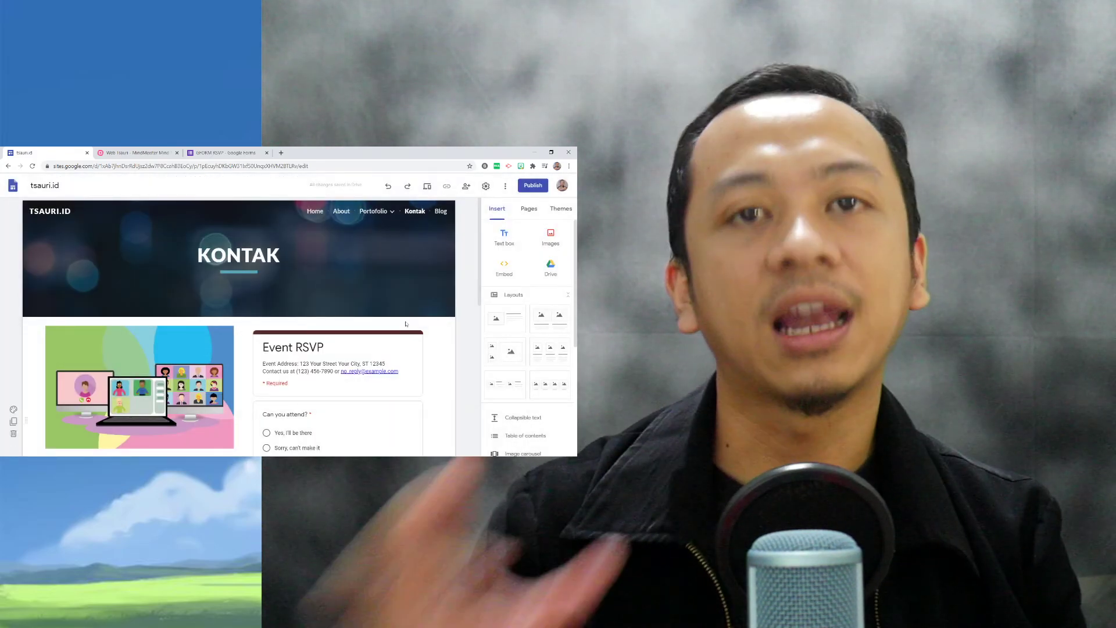